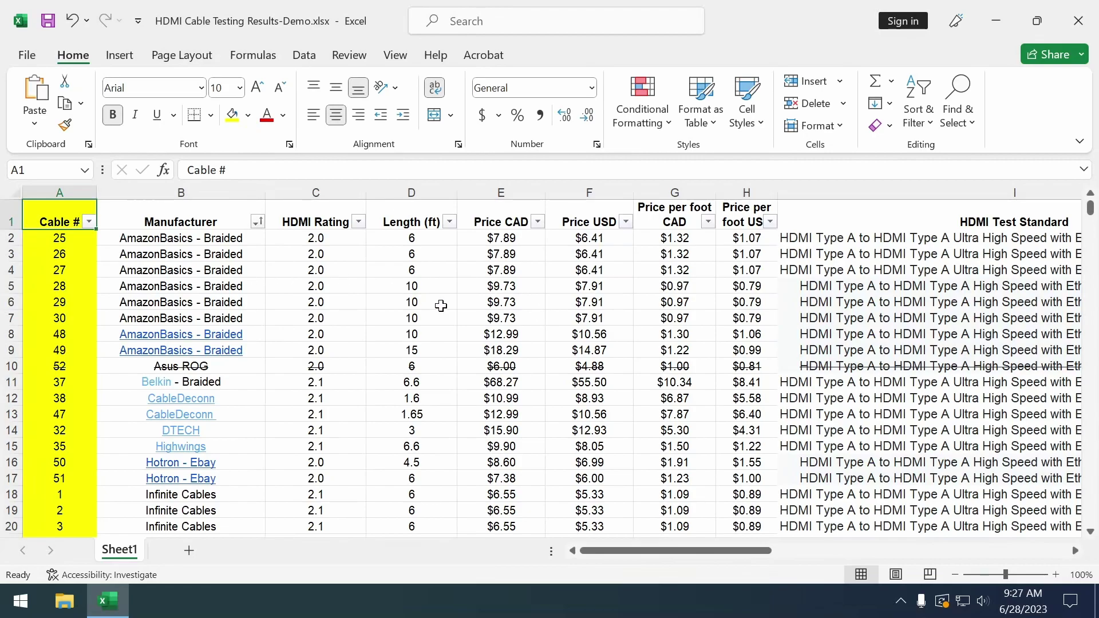
Examine the cable list down to row 49 and the HDMI rating, length, price and price-per-foot columns
scroll(458, 312, "down", 2)
scroll(482, 319, "down", 1)
scroll(482, 315, "up", 3)
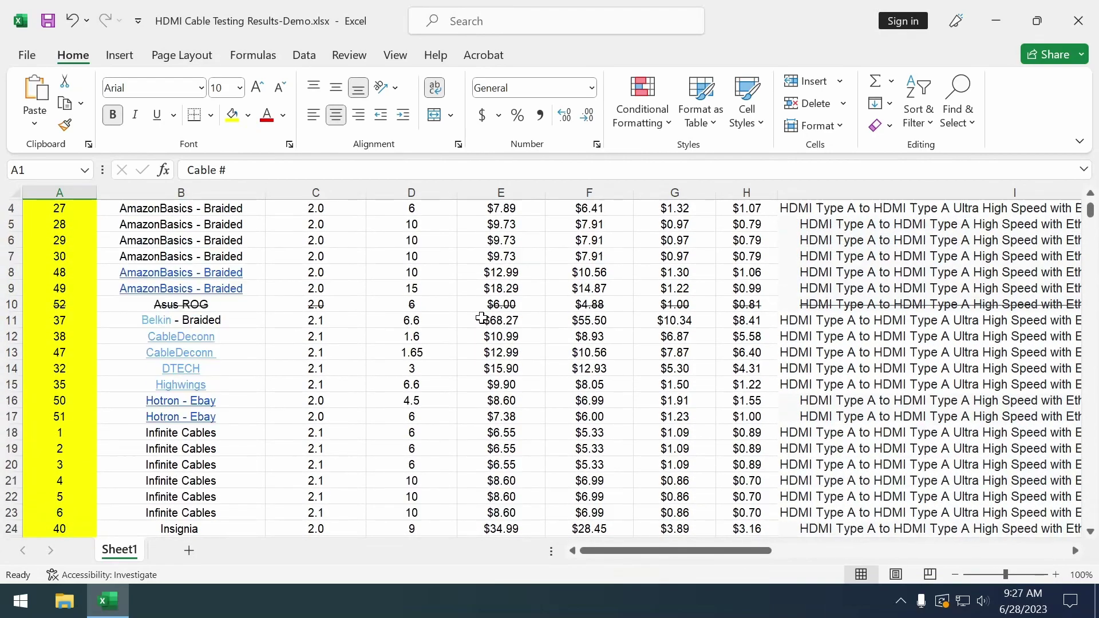
scroll(471, 260, "down", 6)
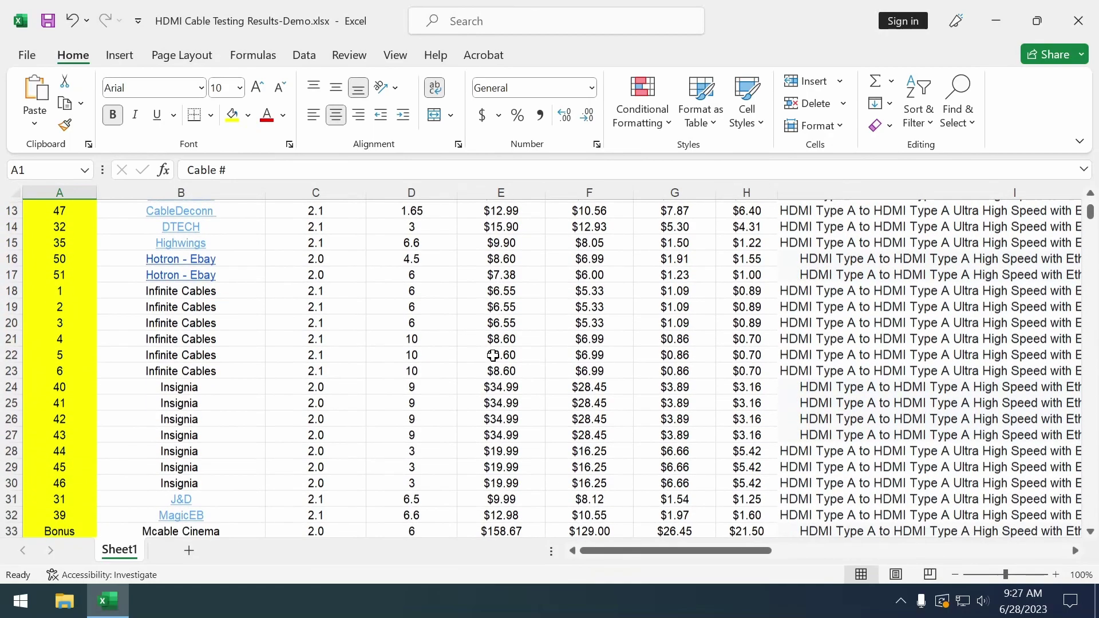
scroll(497, 473, "down", 3)
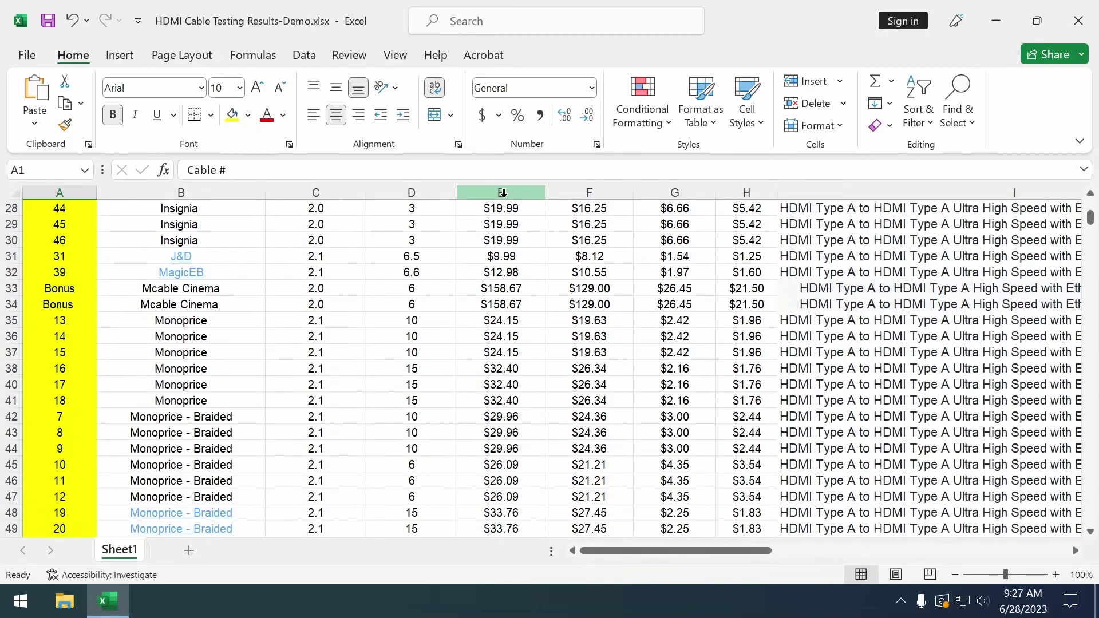
left_click(329, 194)
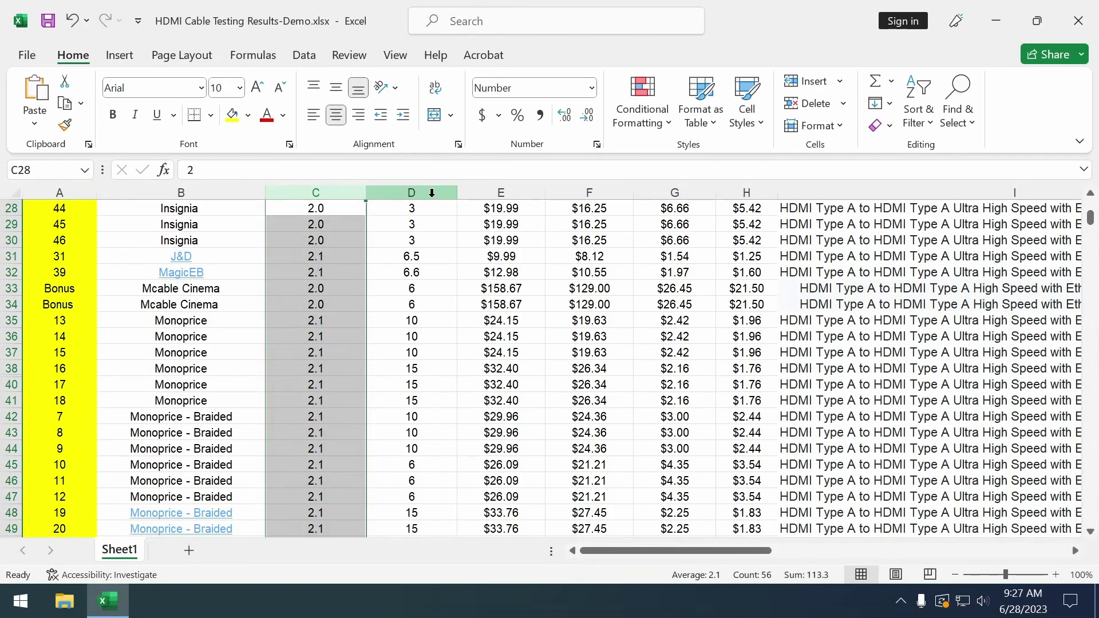
left_click(427, 194)
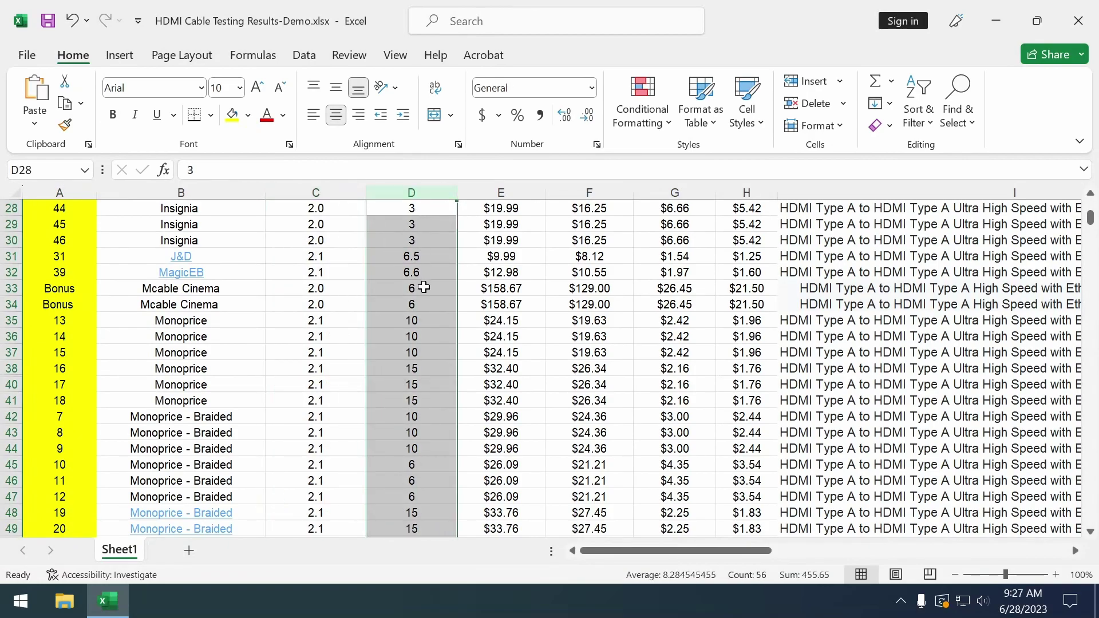
left_click(506, 192)
left_click(587, 192)
left_click(679, 192)
left_click(747, 193)
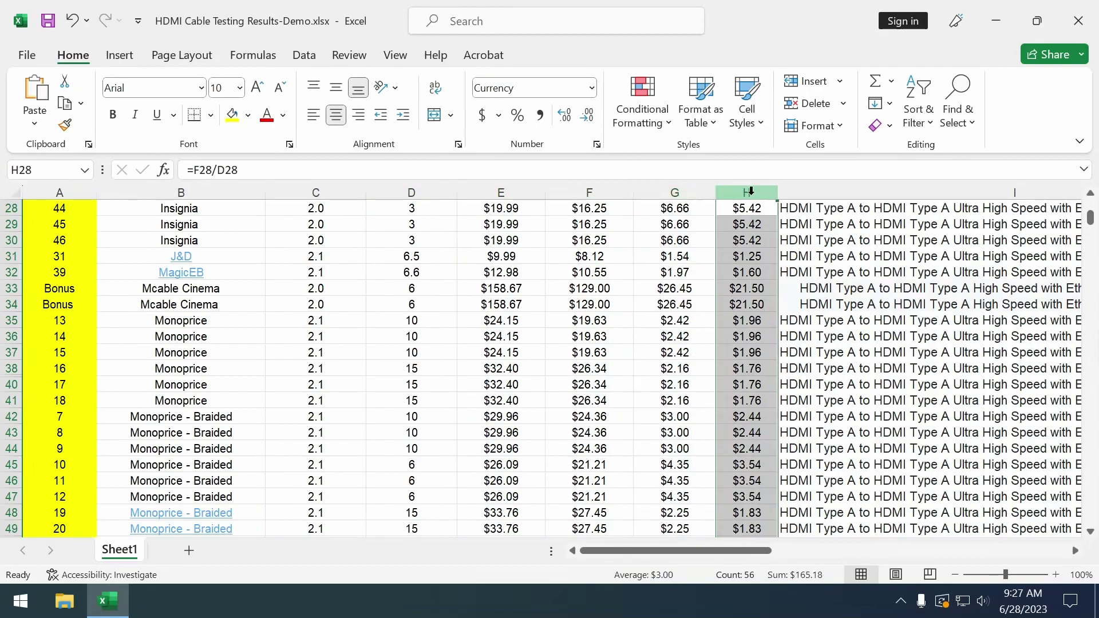
Compare the length, Price CAD and Price USD values in the lower rows with their column headers in row 1
left_click(409, 401)
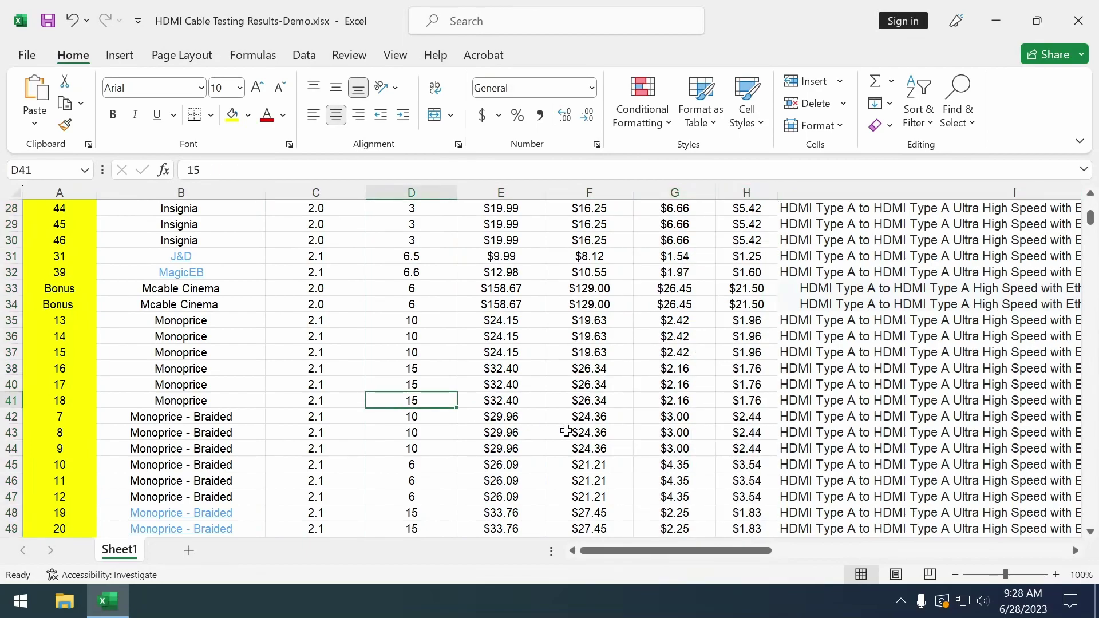
left_click(504, 353)
left_click(509, 192)
scroll(504, 401, "up", 9)
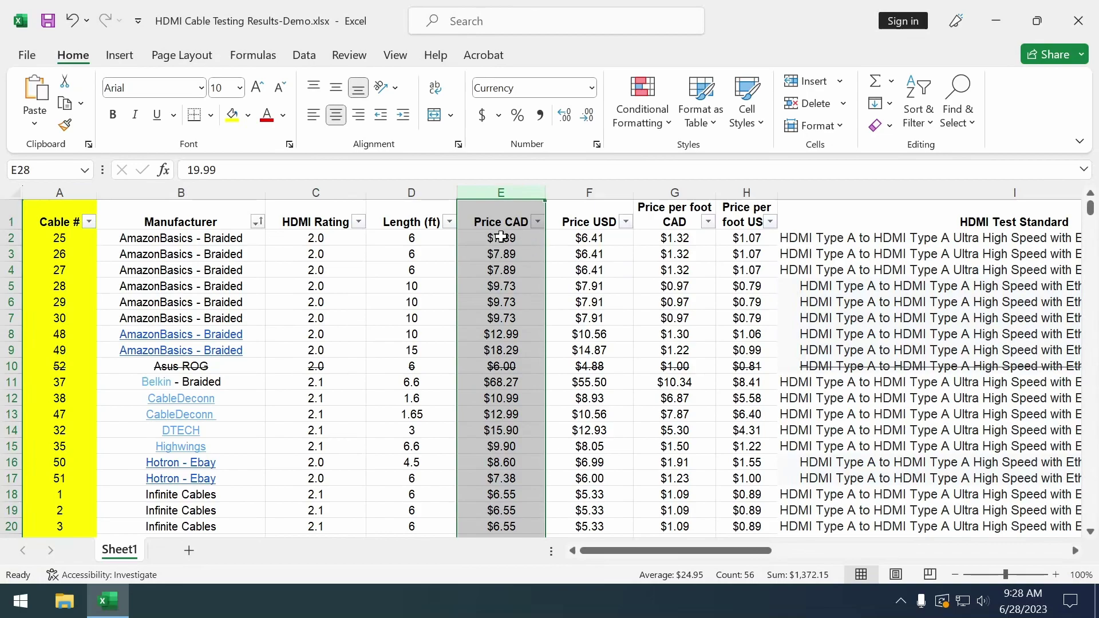
left_click(592, 193)
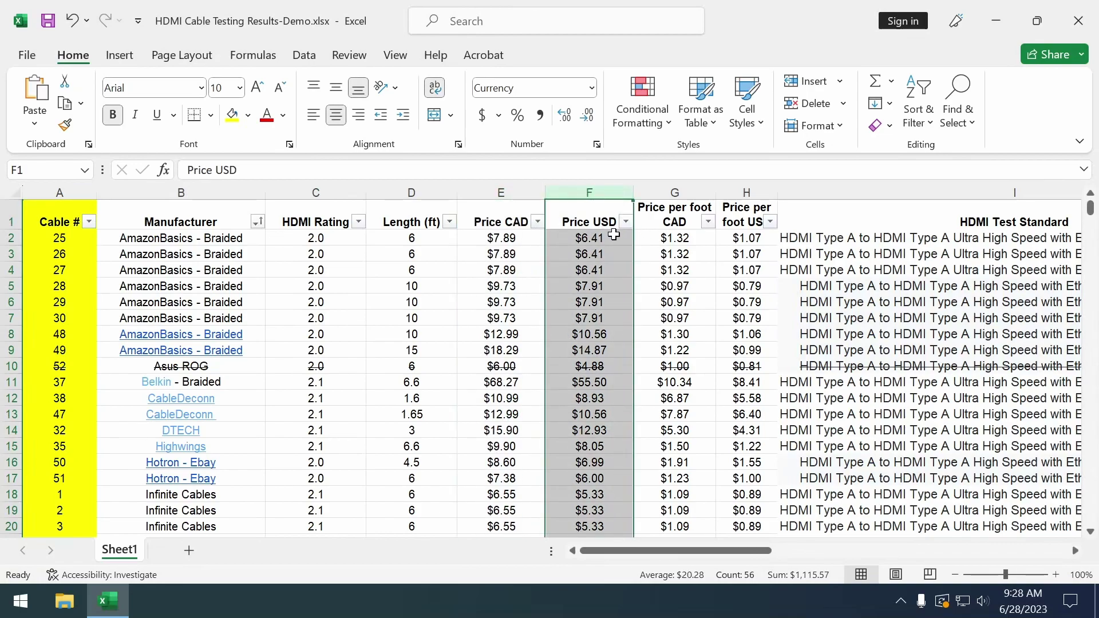
scroll(578, 401, "down", 9)
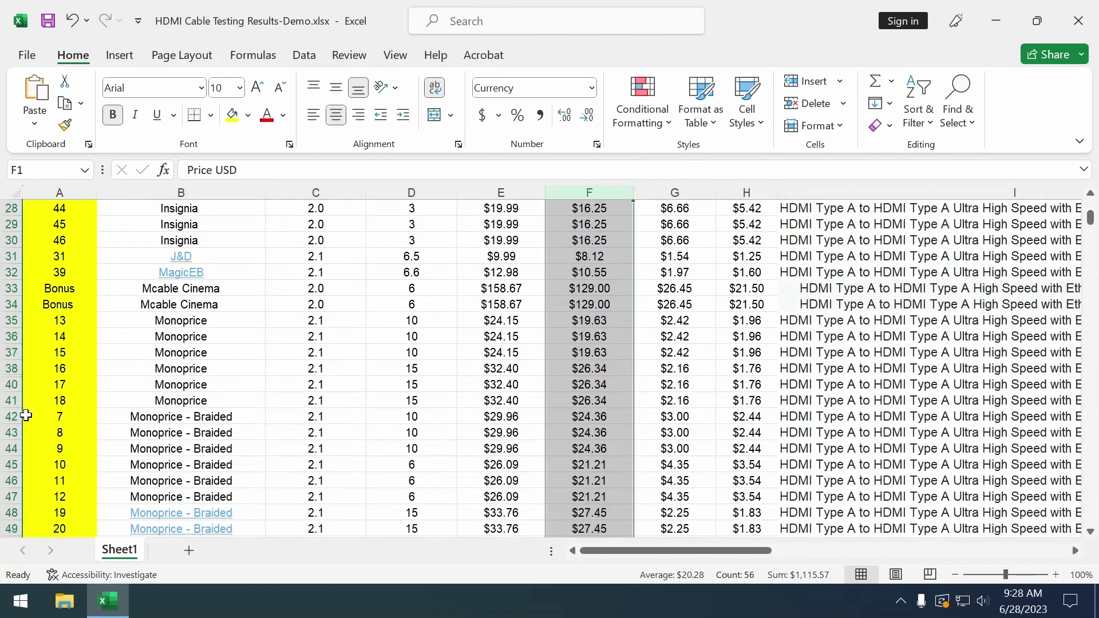
scroll(616, 369, "up", 9)
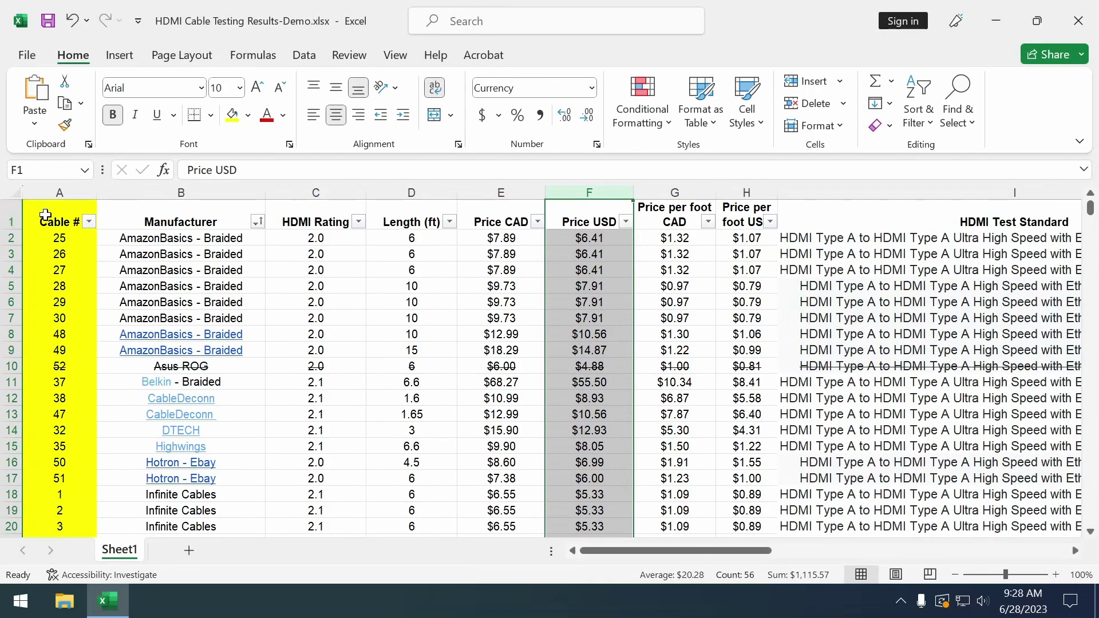
scroll(606, 418, "down", 2)
scroll(606, 417, "up", 2)
scroll(610, 419, "down", 4)
scroll(610, 418, "down", 3)
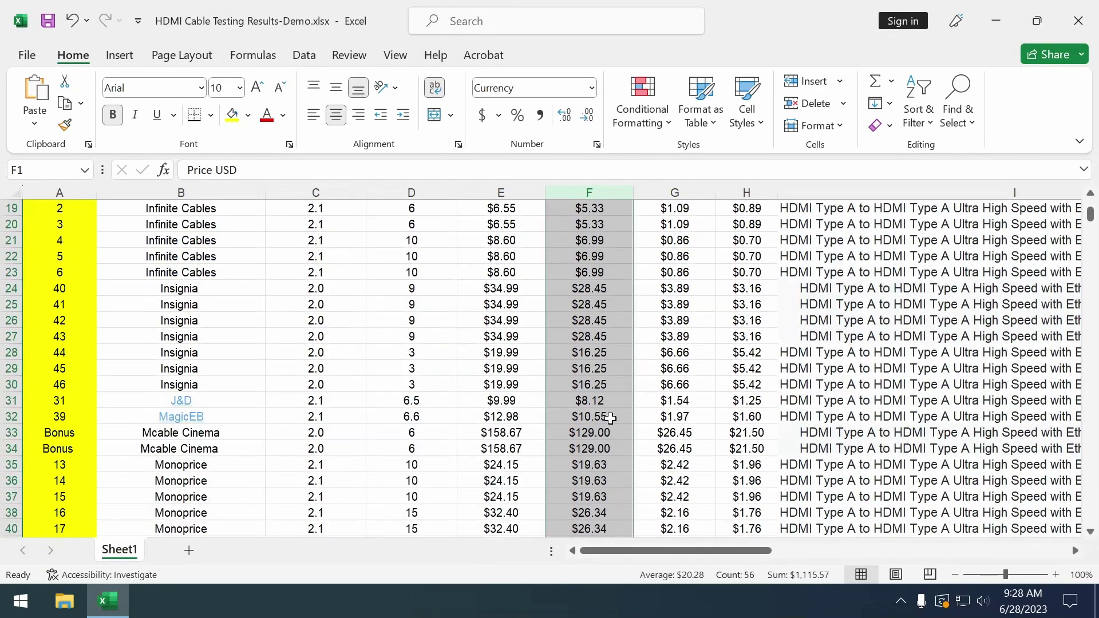
left_click(438, 289)
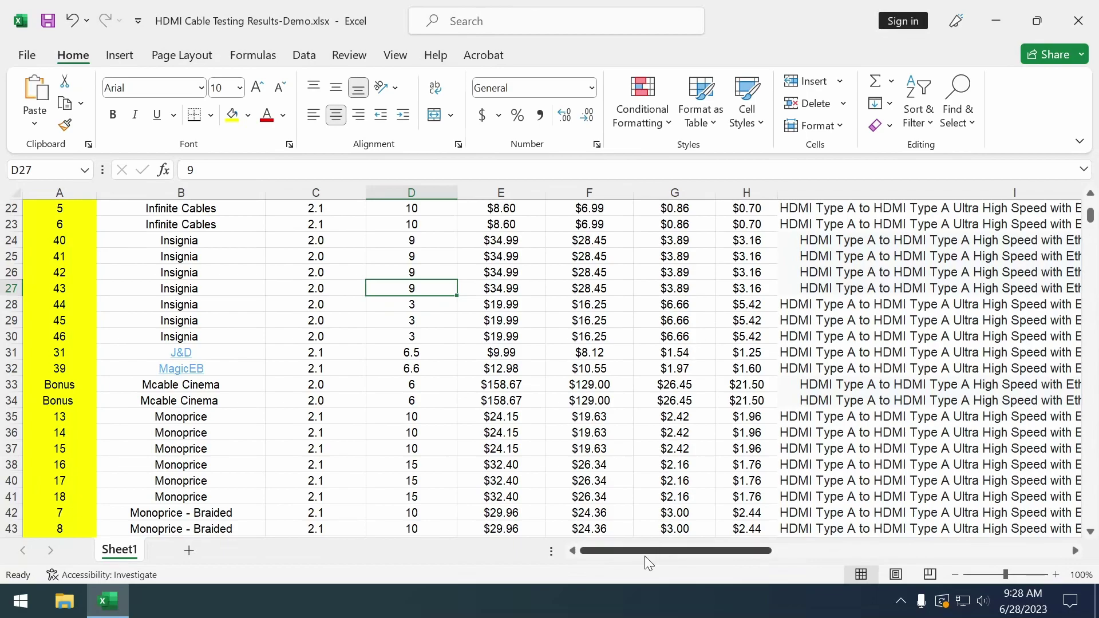
Examine the test results in the Pass/Fail column, including the entries in rows 2, 4 and 8
left_click_drag(630, 555, 735, 555)
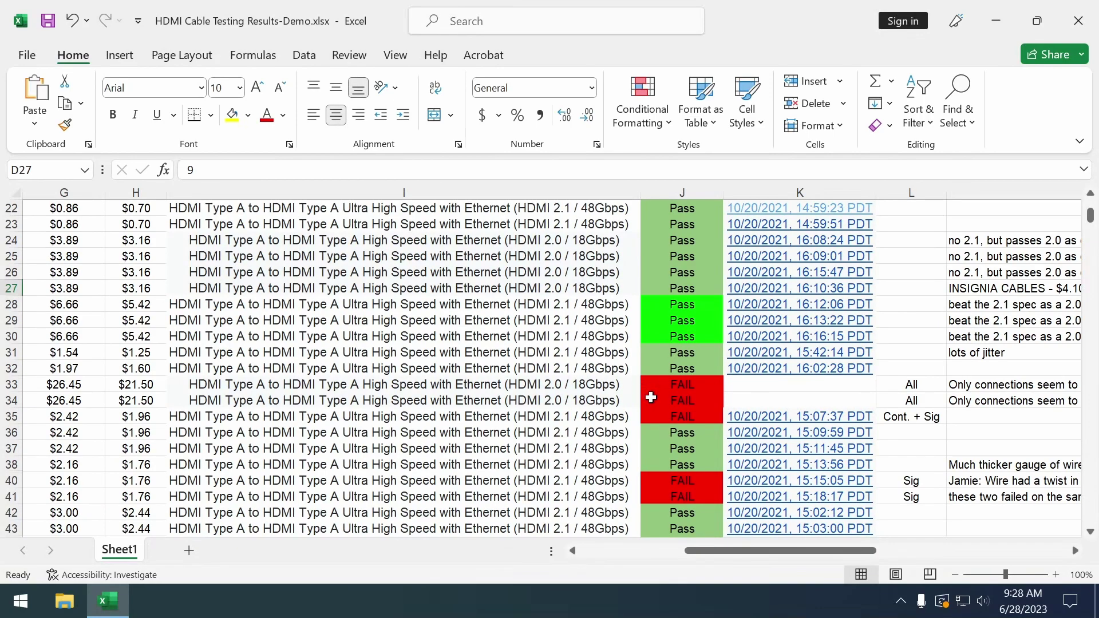
scroll(651, 398, "up", 7)
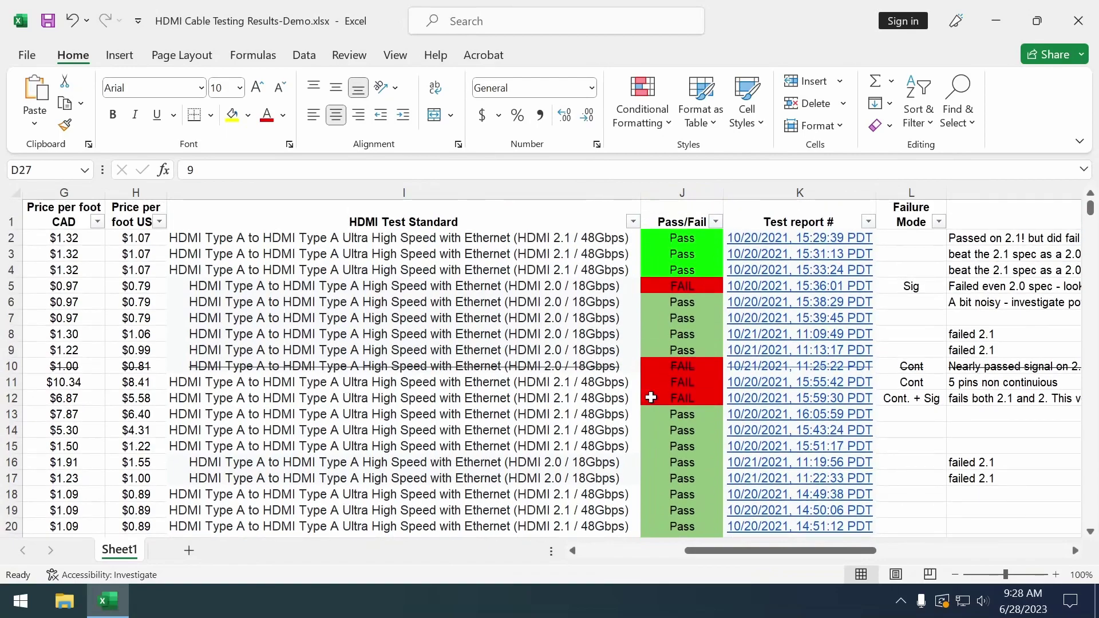
left_click(695, 240)
left_click(683, 268)
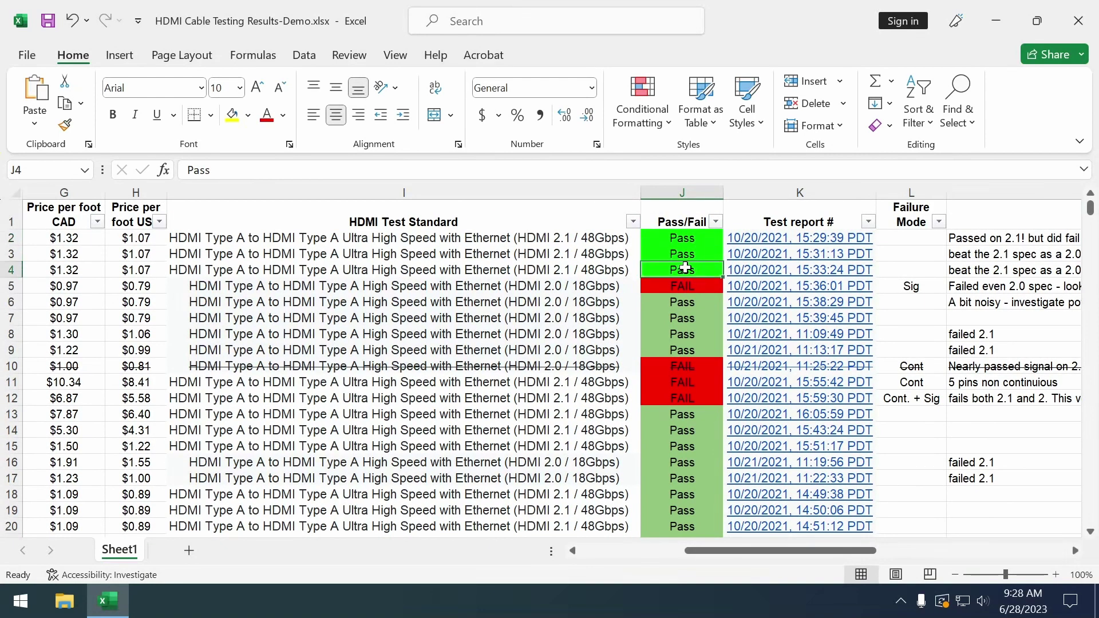
scroll(690, 315, "down", 1)
left_click(684, 273)
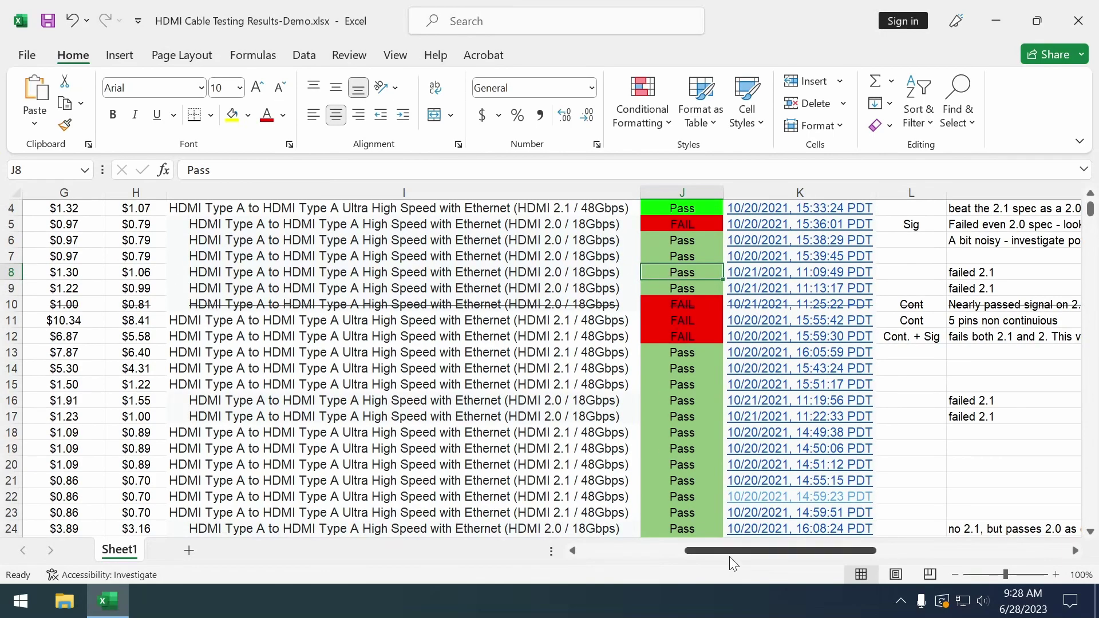
left_click_drag(729, 557, 624, 556)
scroll(723, 410, "up", 1)
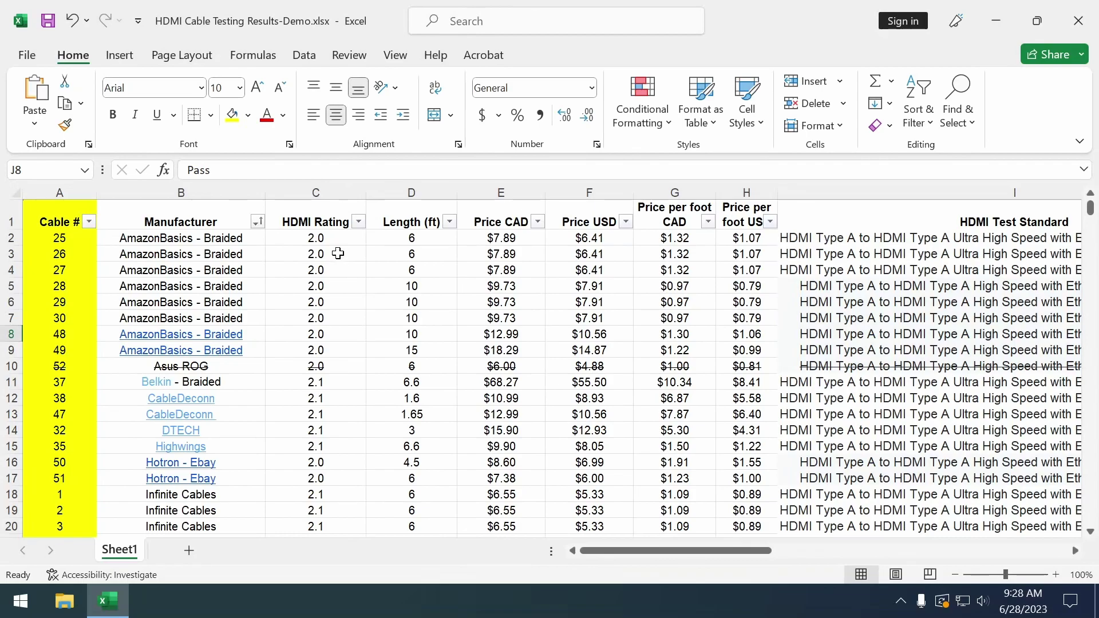
Identify the header row 1 and the Cable # column as the labels needed while reading the sheet
left_click(9, 216)
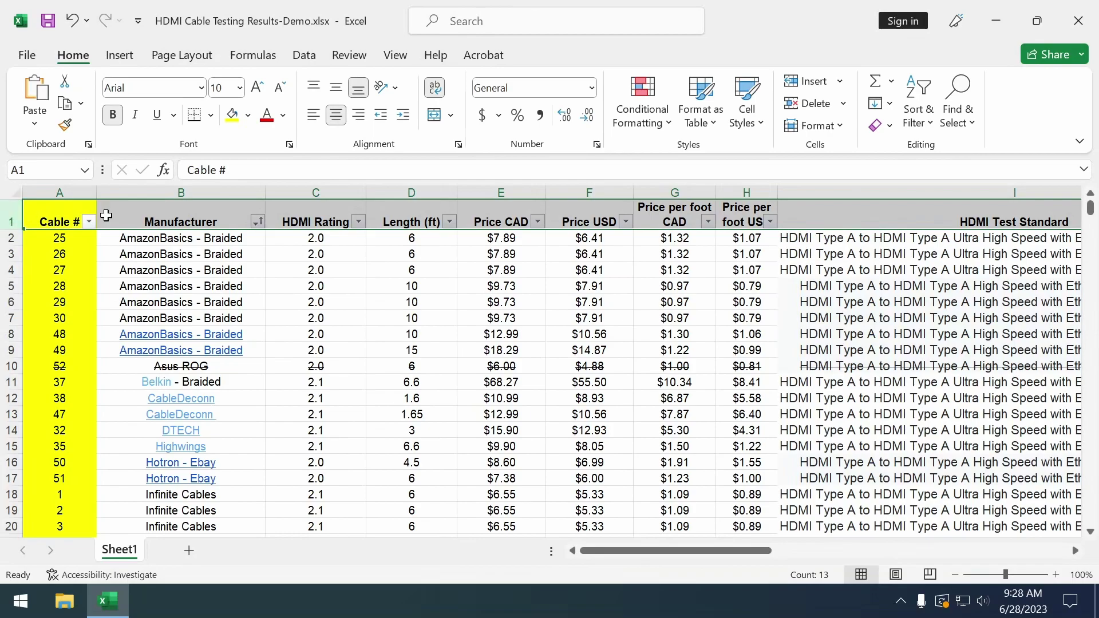
left_click(70, 192)
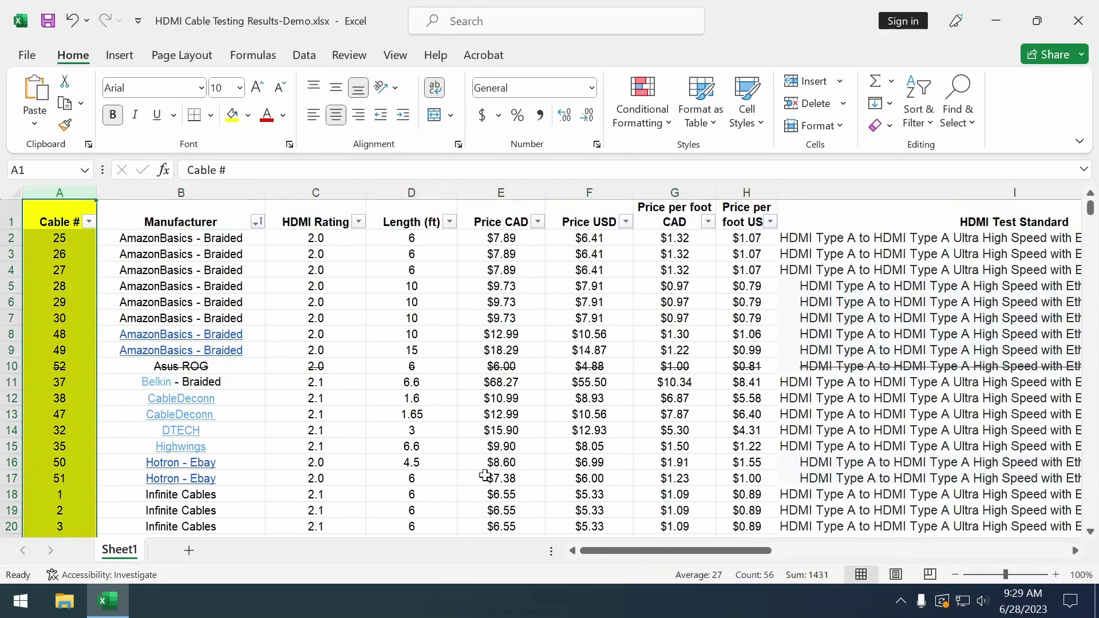
mouse_move(616, 540)
left_mouse_down()
mouse_move(639, 551)
mouse_move(614, 557)
left_mouse_up()
mouse_move(714, 557)
left_mouse_down()
mouse_move(756, 553)
mouse_move(698, 559)
left_mouse_up()
left_click(432, 240)
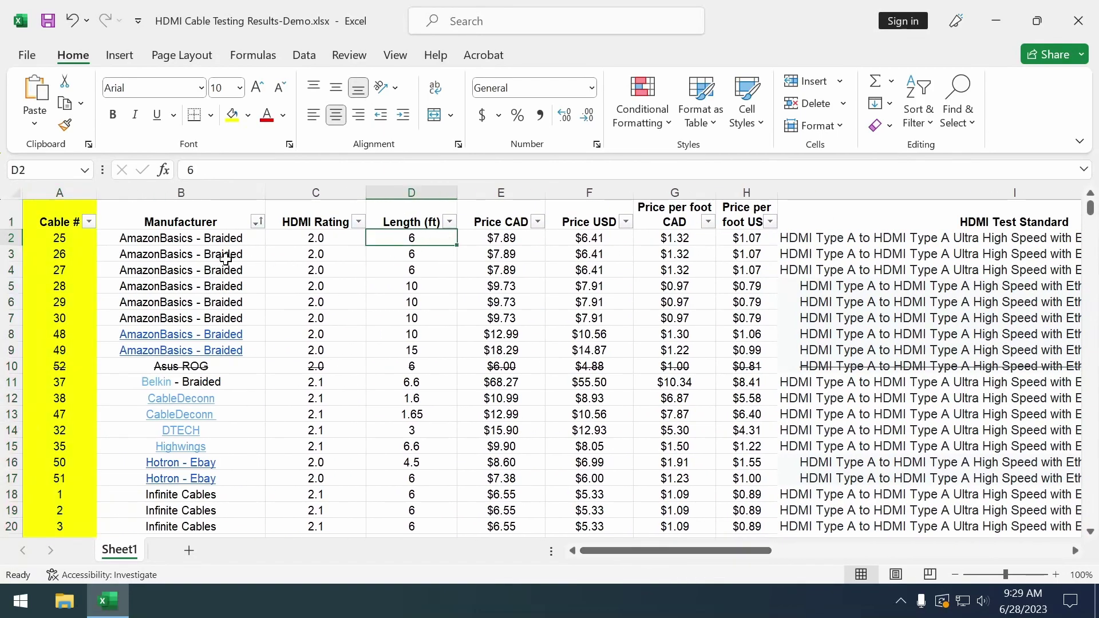
left_click(558, 446)
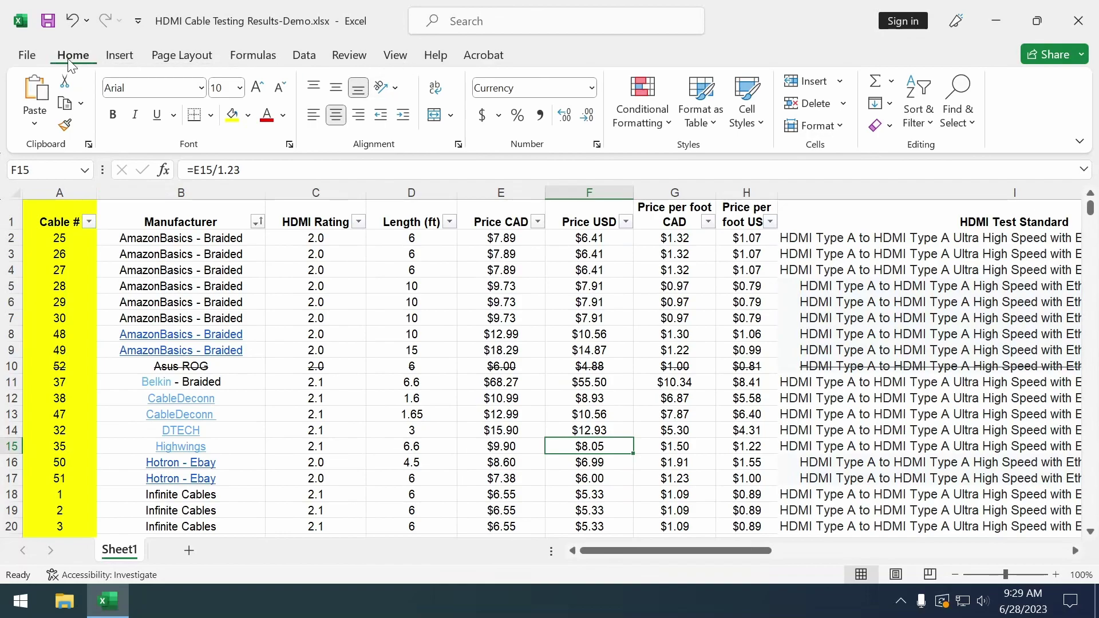
Freeze the top row of the worksheet with the Freeze Top Row option
left_click(404, 60)
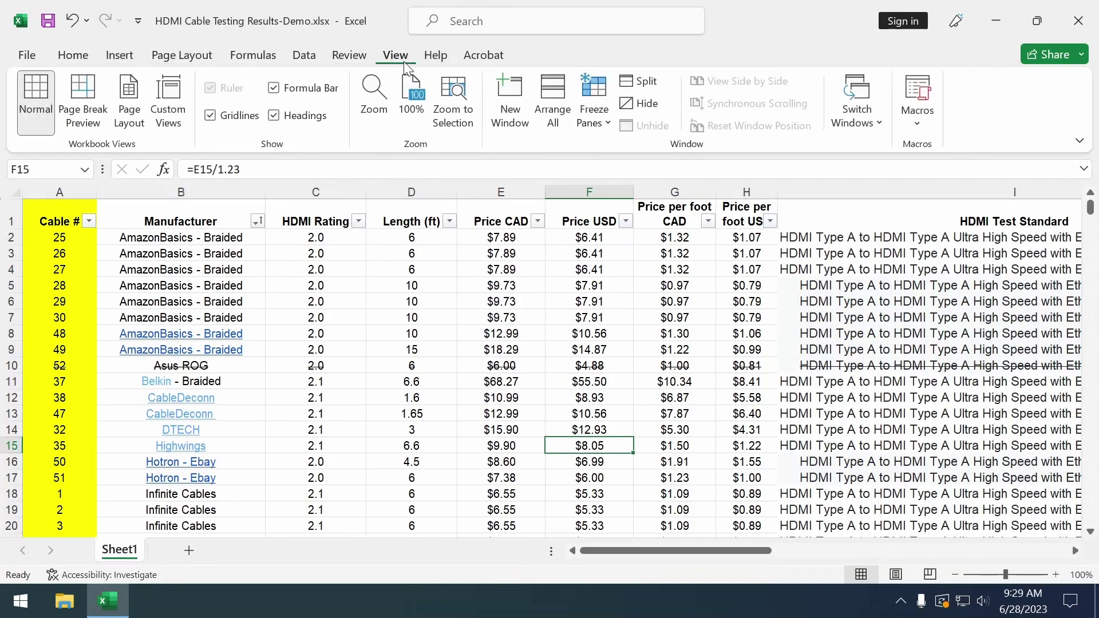
left_click(602, 122)
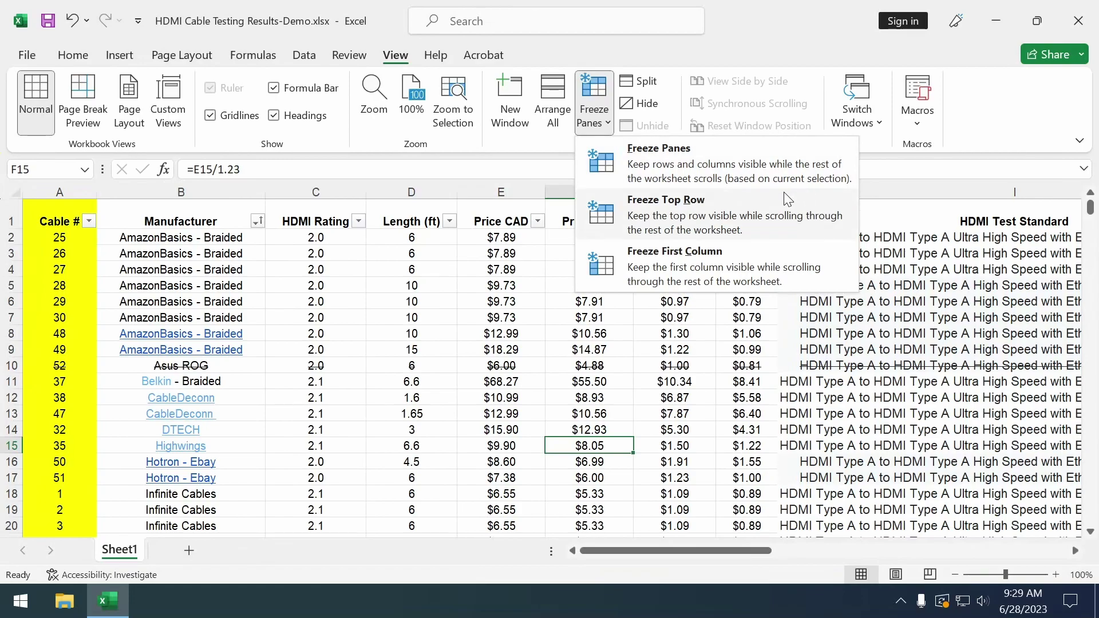
left_click(647, 215)
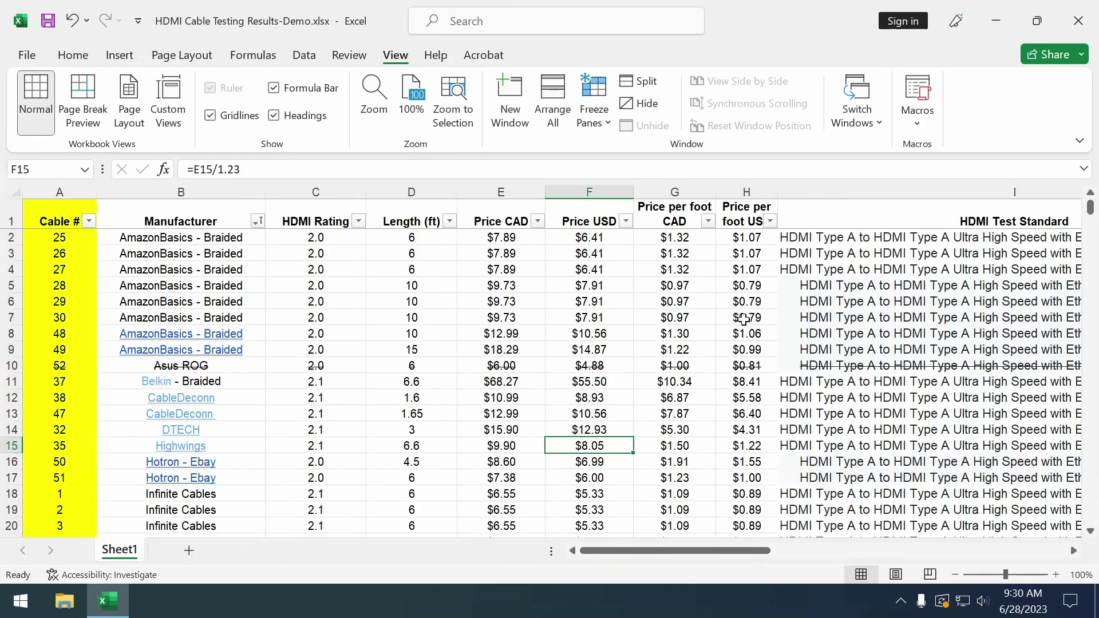
Check the column headers against rows further down the cable list, including rows 29 and 41
scroll(627, 309, "down", 4)
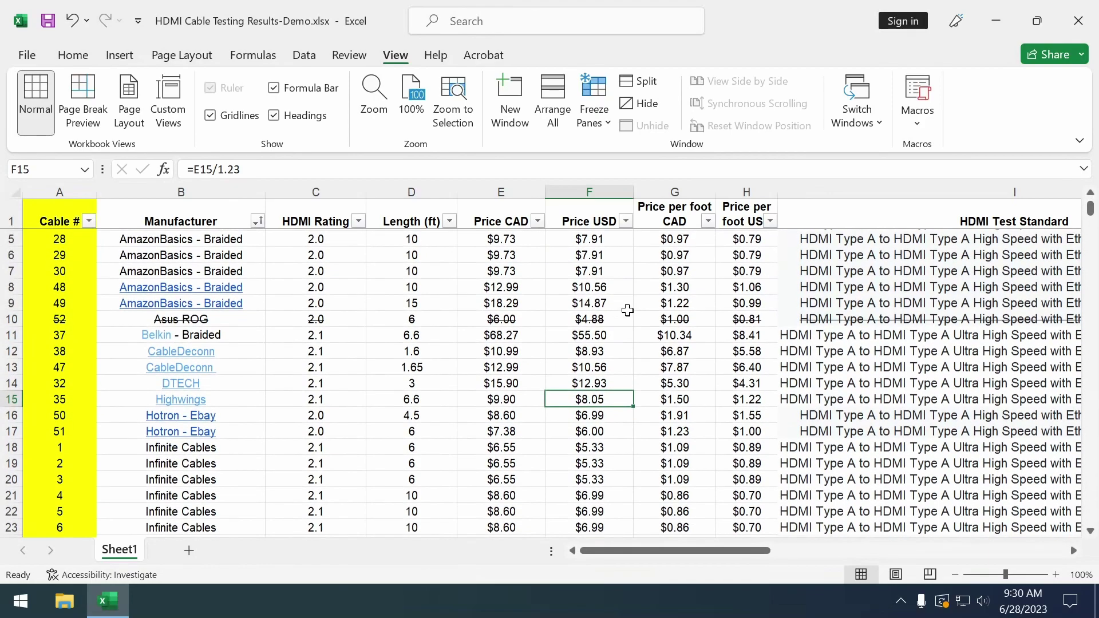
scroll(434, 310, "down", 4)
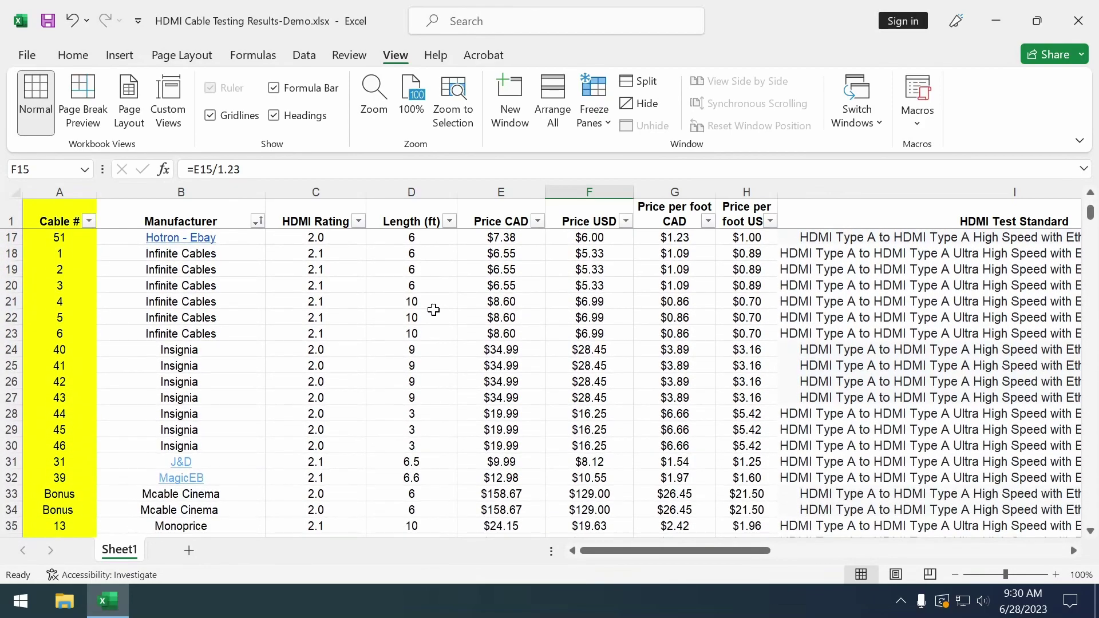
scroll(533, 285, "down", 1)
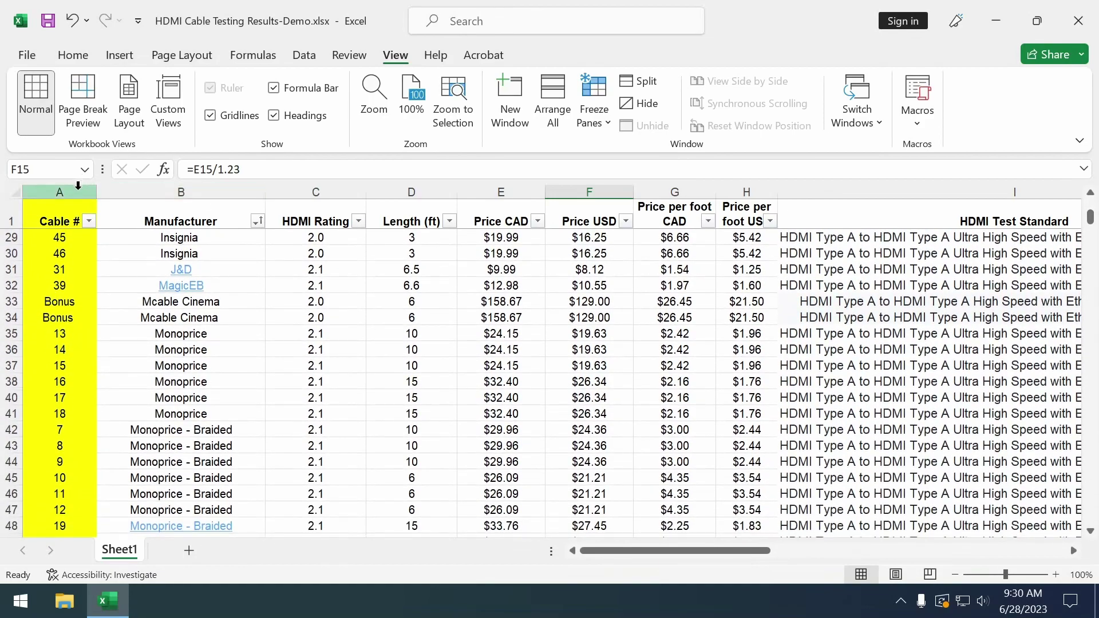
left_click(50, 213)
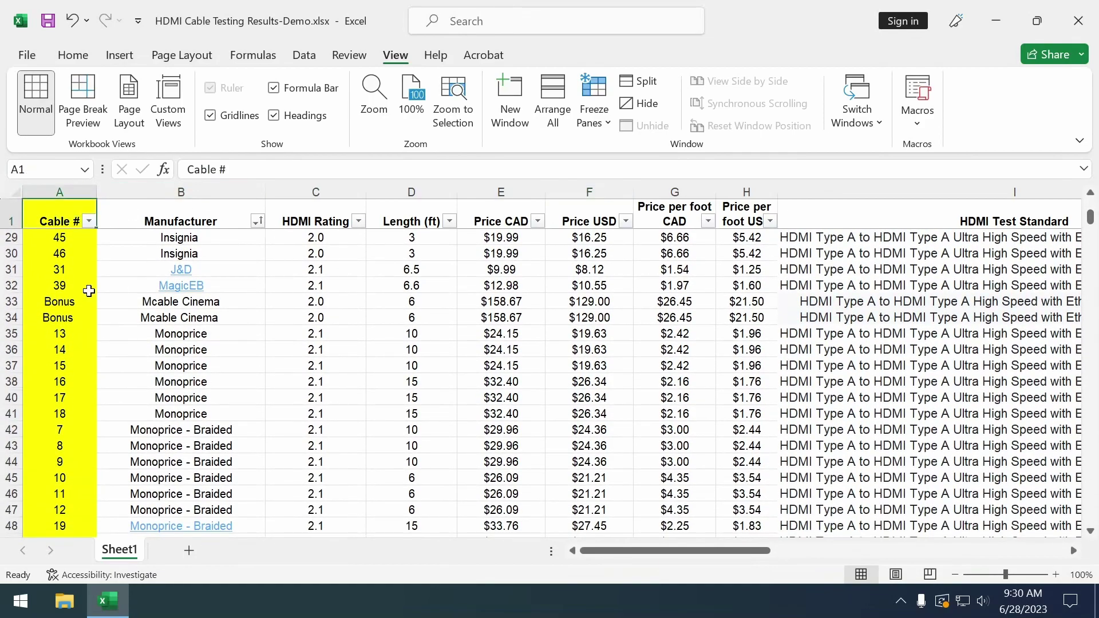
left_click(11, 237)
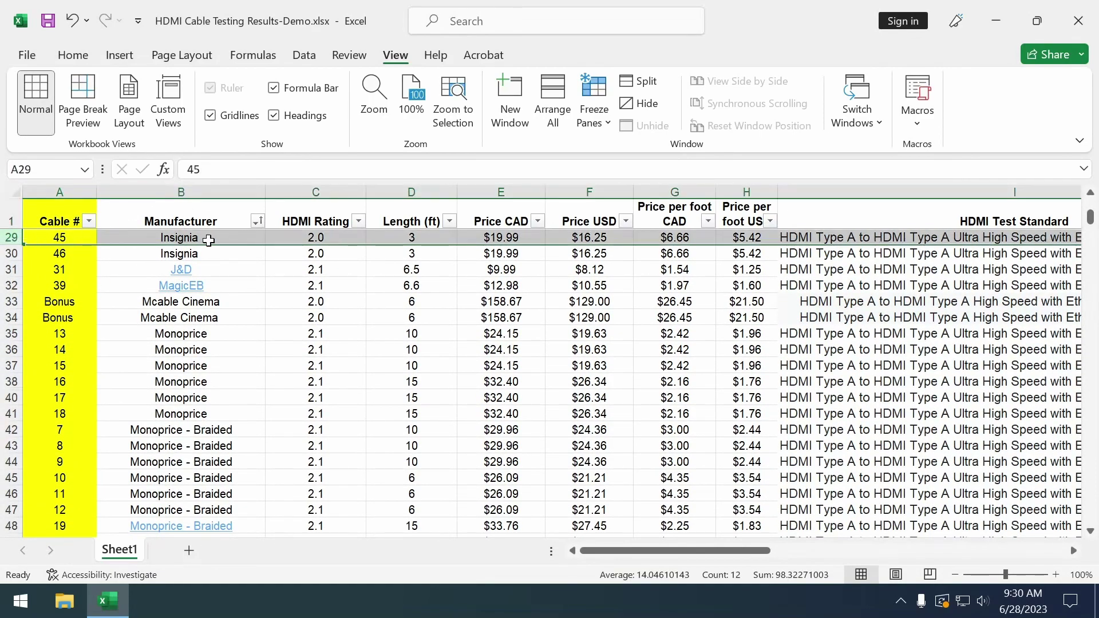
left_click(502, 413)
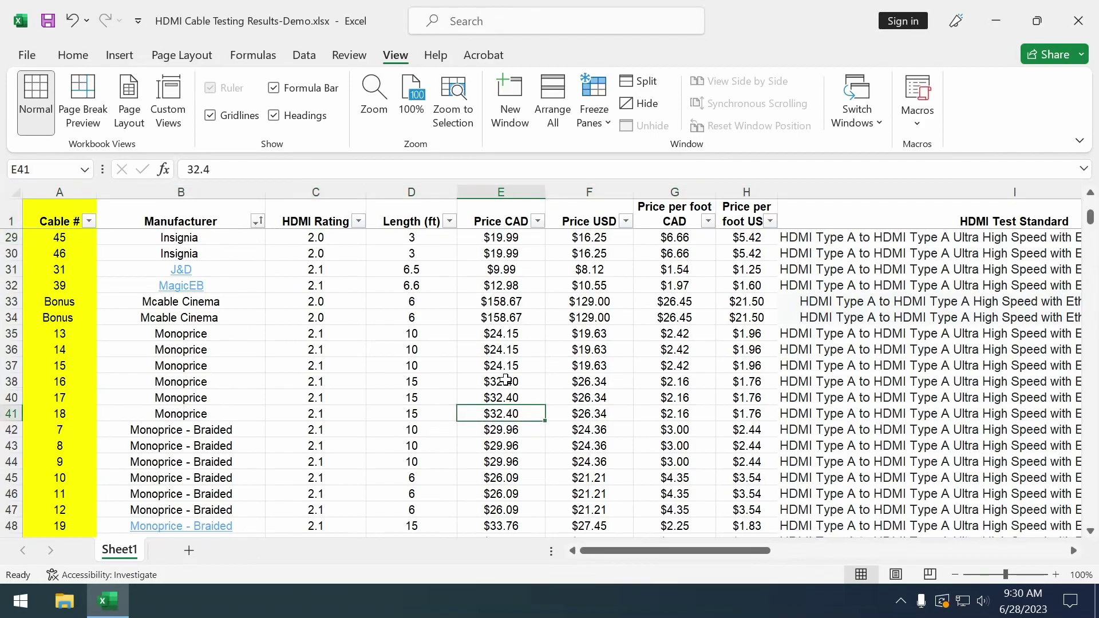
left_click(19, 412)
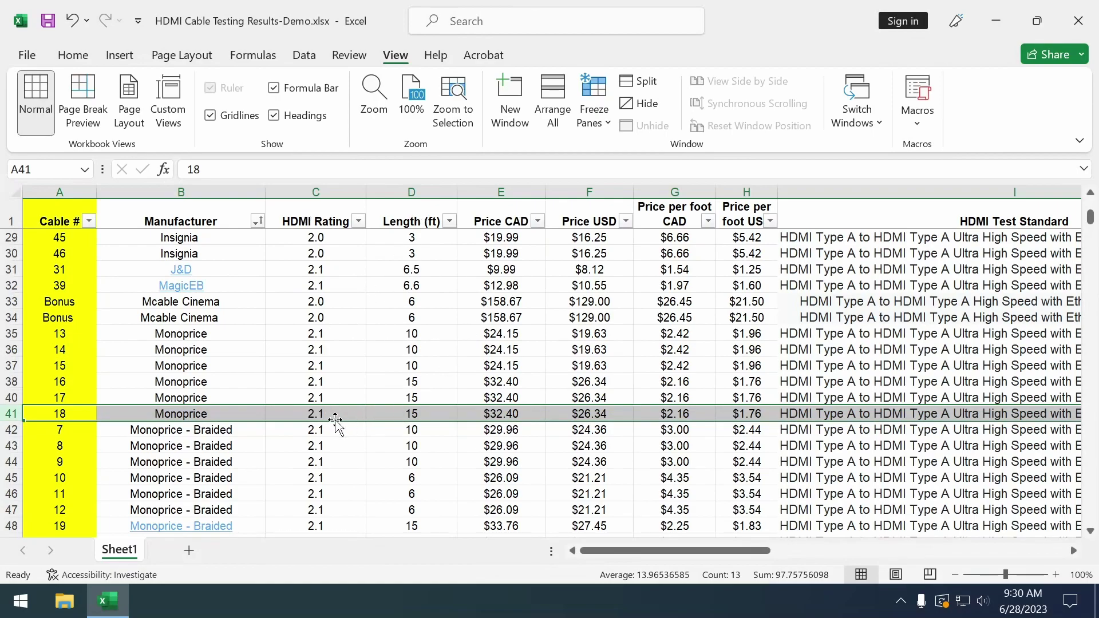
Review the Pass/Fail, test report, failure mode and notes columns from row 41 to the end of the data
left_click_drag(717, 551, 868, 530)
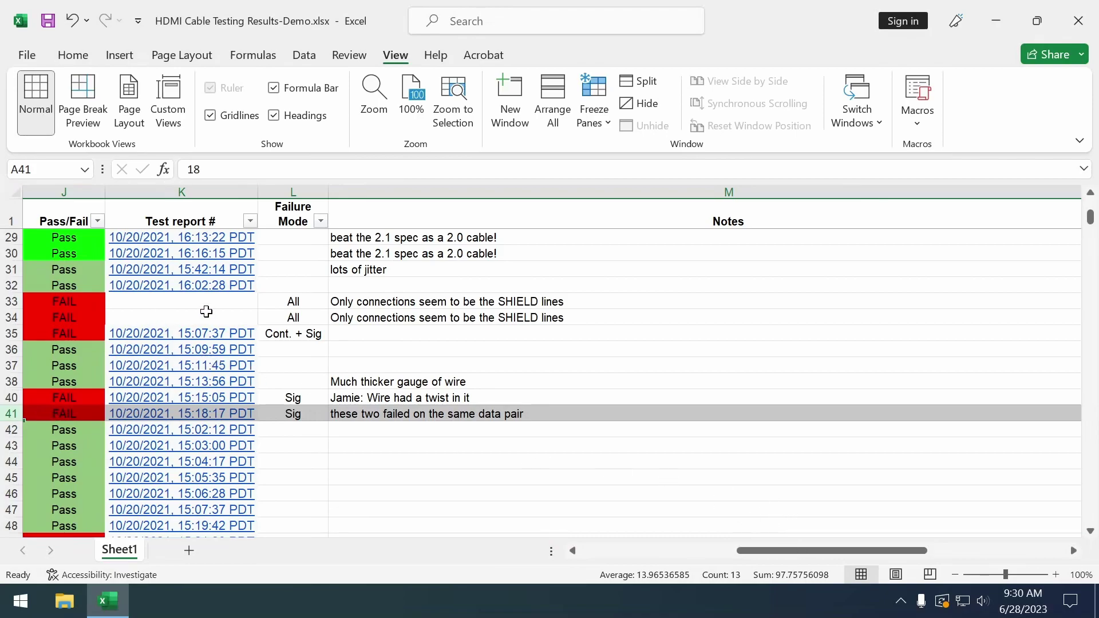
scroll(292, 314, "down", 3)
left_click(511, 414)
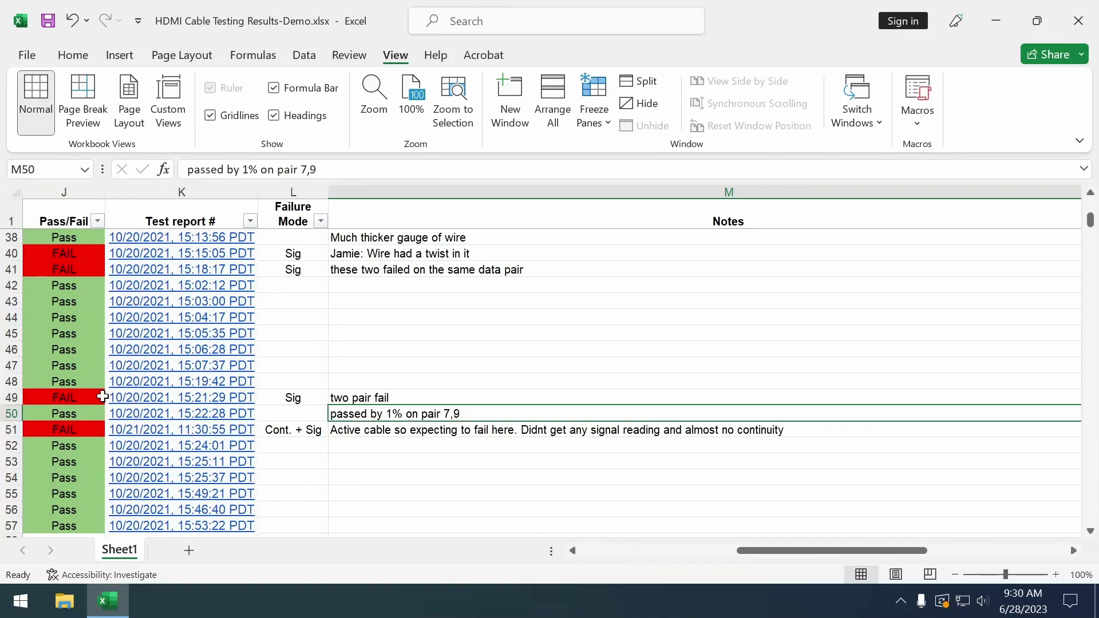
scroll(340, 387, "down", 1)
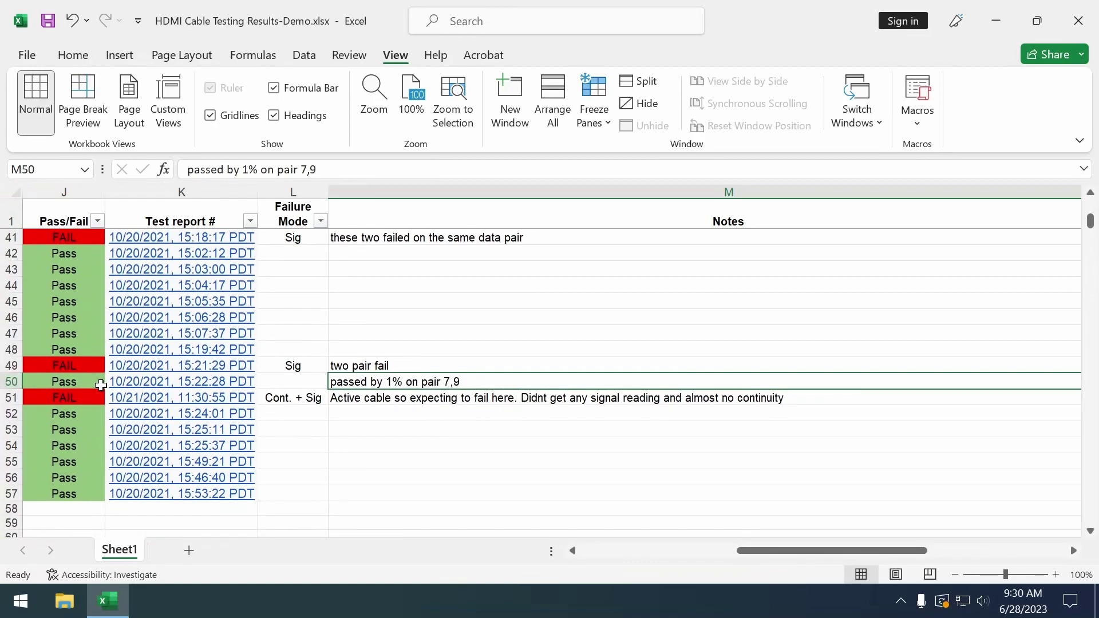
Trace the FAIL result in row 51 back to its Cable # and manufacturer at the start of the sheet
left_click(69, 399)
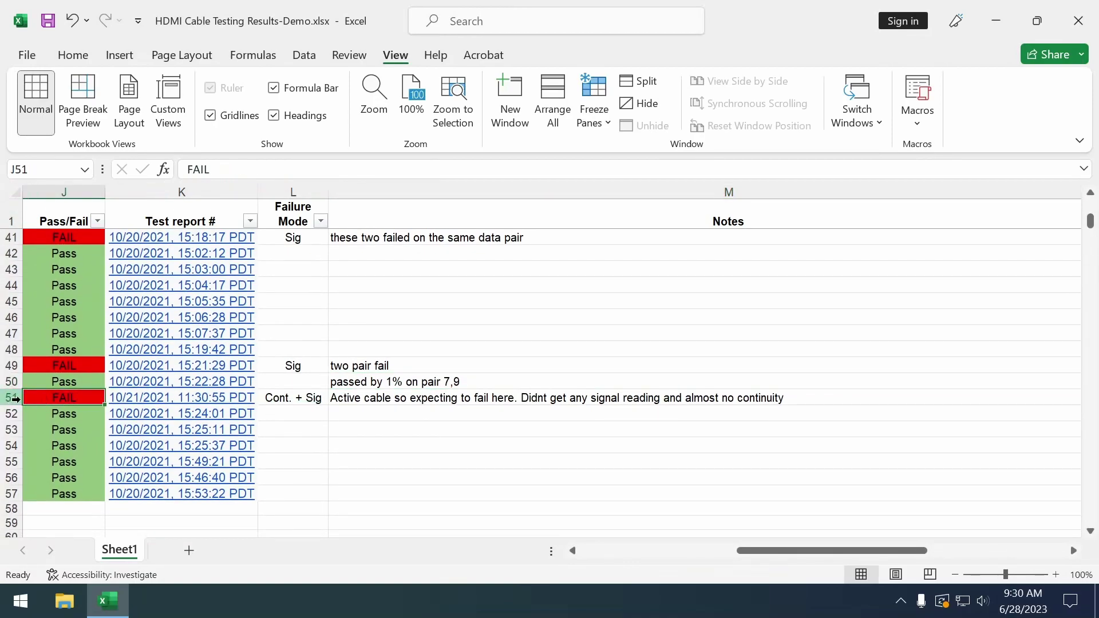
left_click_drag(788, 551, 367, 513)
mouse_move(627, 556)
left_mouse_down()
mouse_move(749, 559)
mouse_move(610, 557)
left_mouse_up()
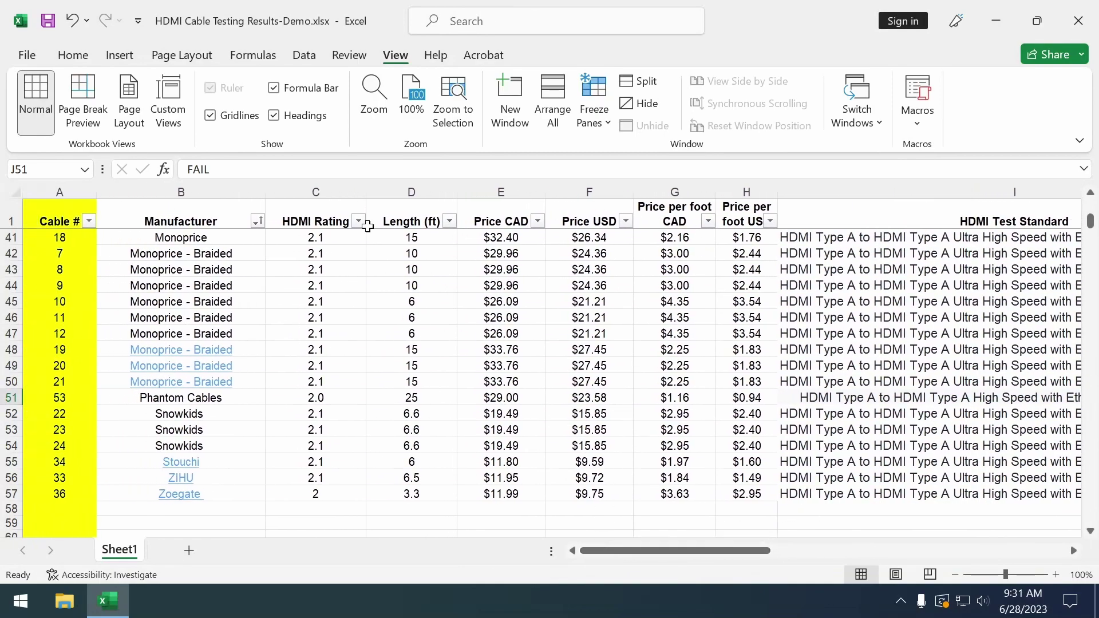
scroll(676, 416, "up", 10)
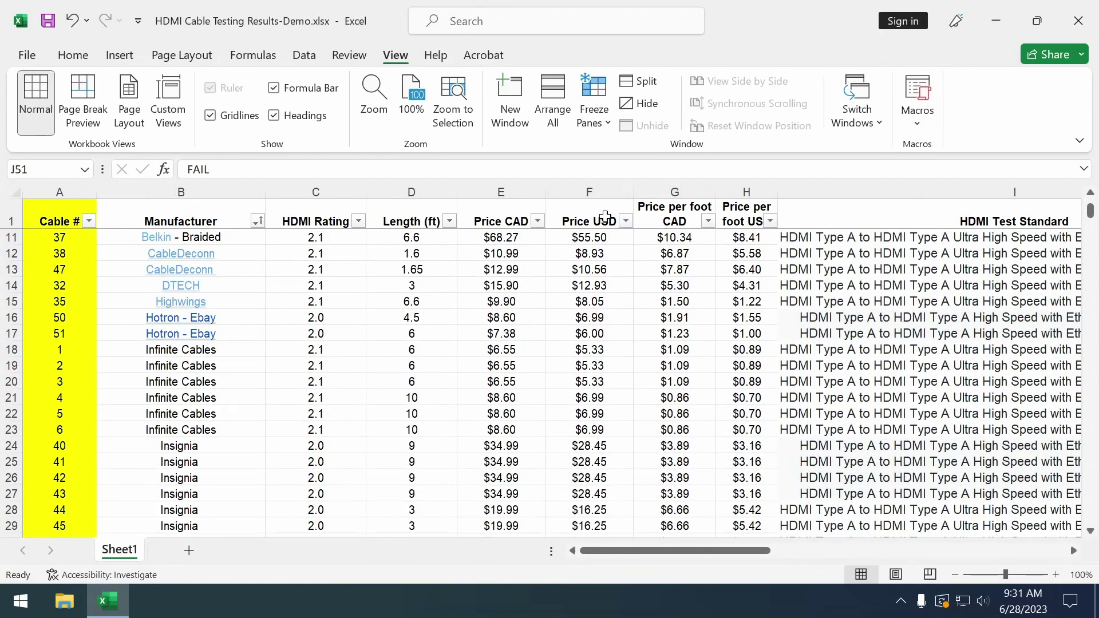
scroll(617, 452, "up", 3)
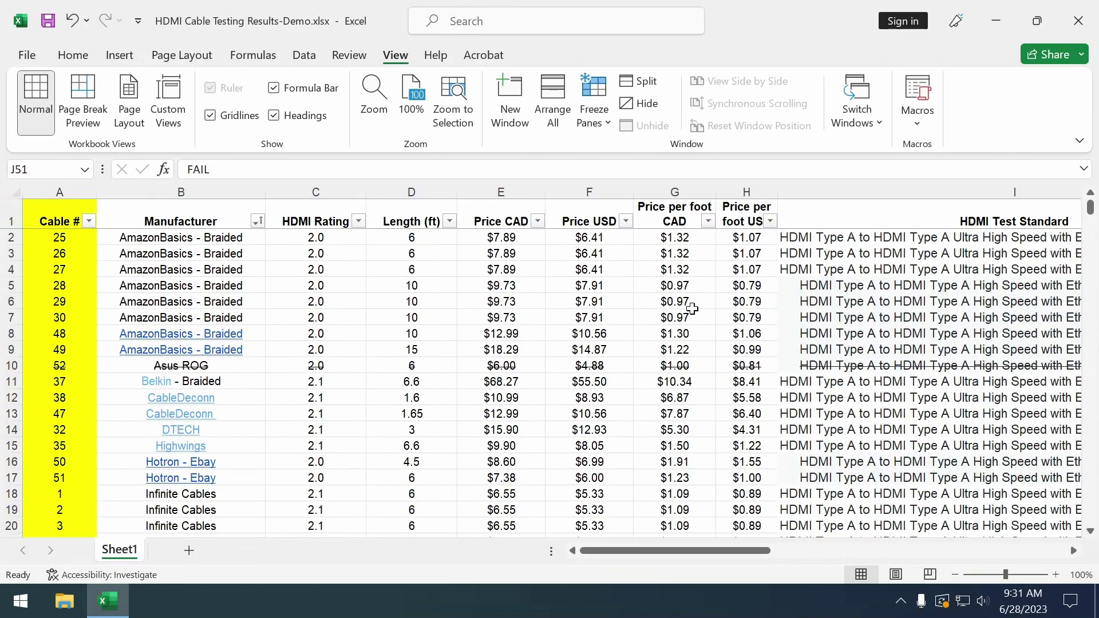
Compare the FAIL results and notes in rows 49 and 33 with the cable number and manufacturer they belong to
scroll(755, 318, "down", 12)
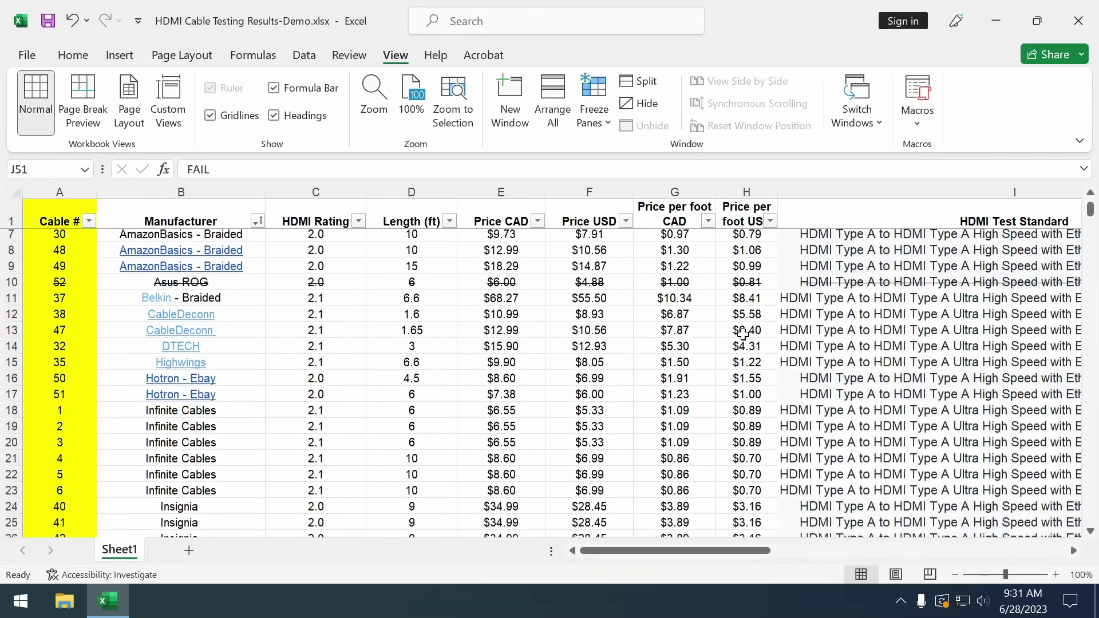
scroll(705, 515, "down", 3)
left_click_drag(686, 552, 817, 560)
left_click(529, 268)
scroll(497, 338, "up", 7)
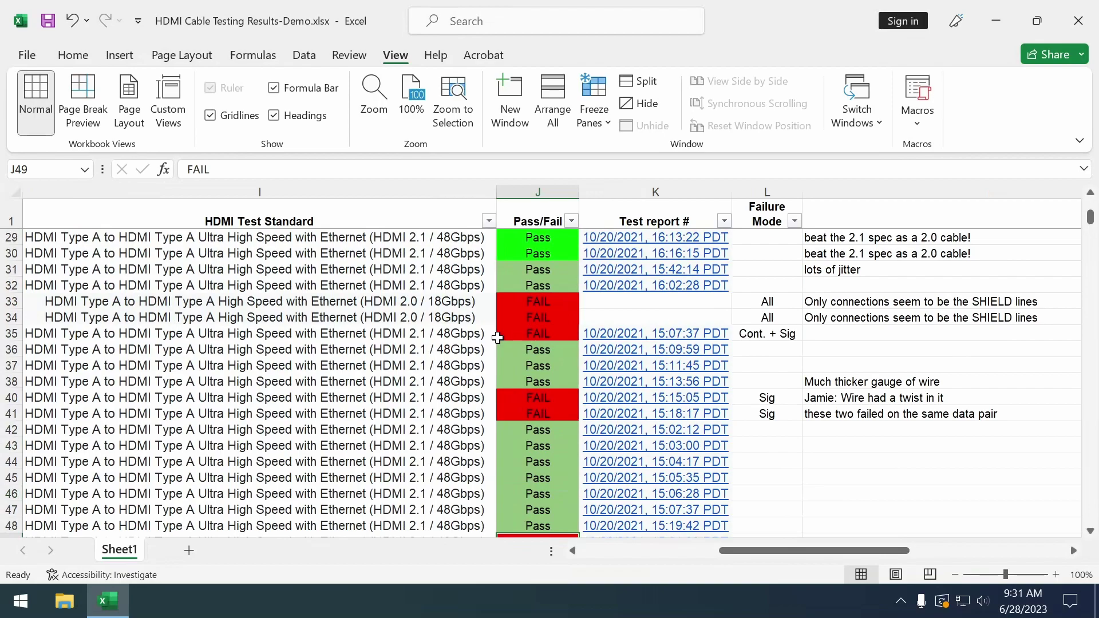
left_click(589, 364)
left_click(955, 354)
left_click_drag(766, 553, 578, 555)
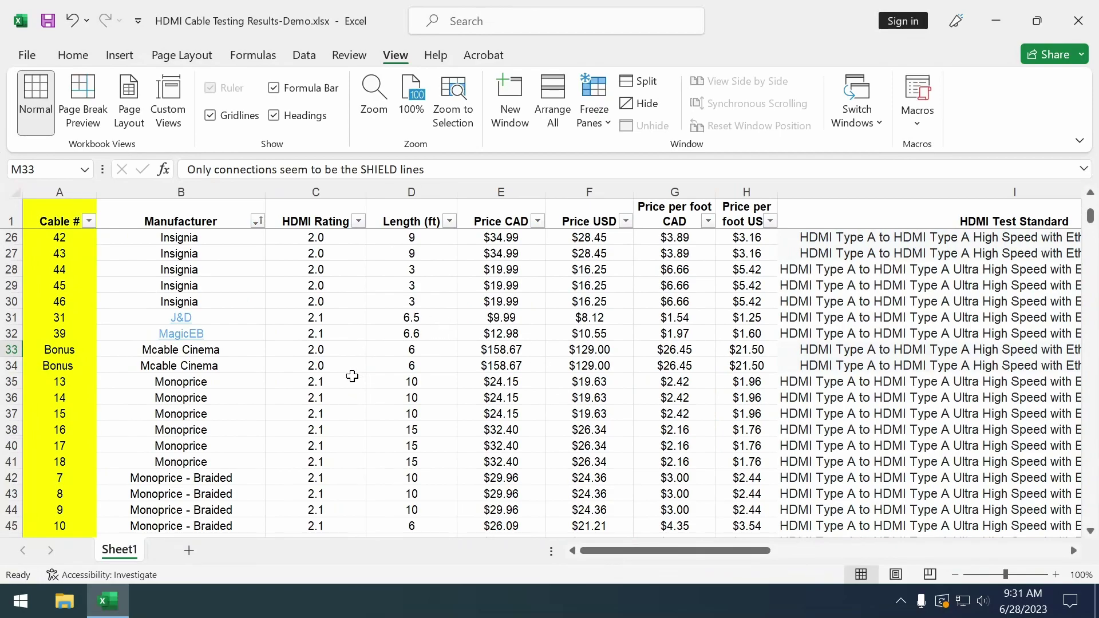
Freeze the Cable # column with the Freeze First Column option
left_click(594, 112)
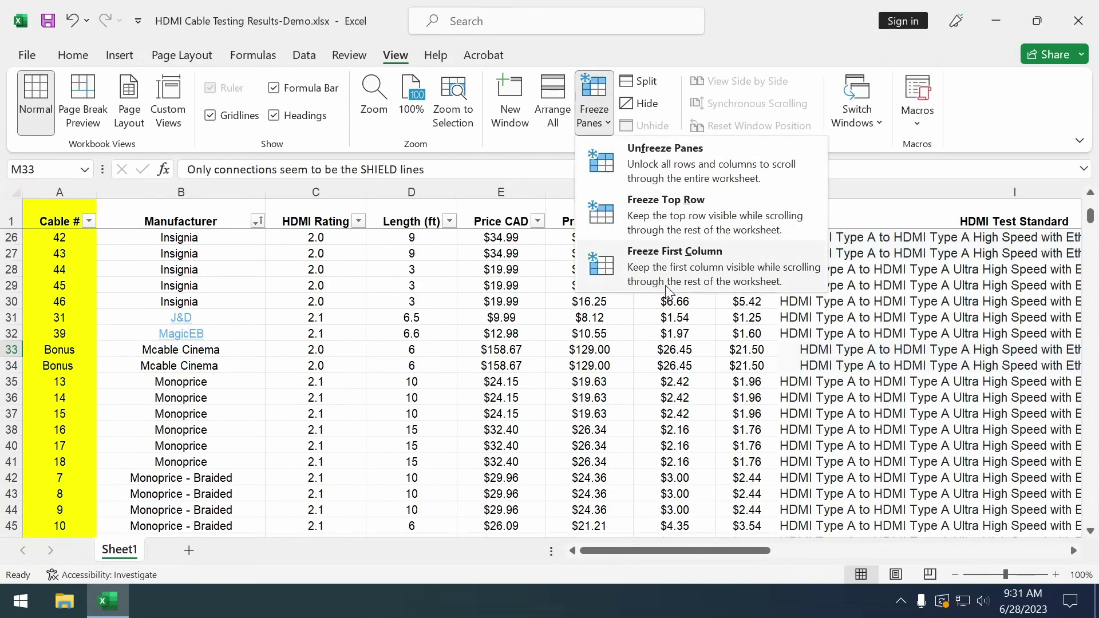
left_click(673, 280)
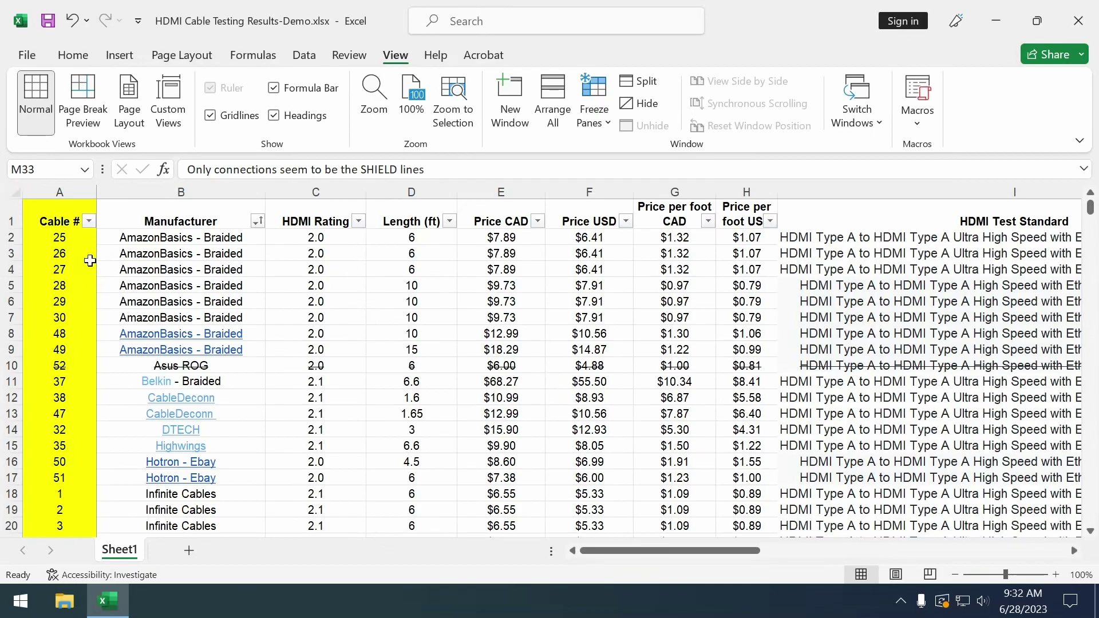
left_click(56, 186)
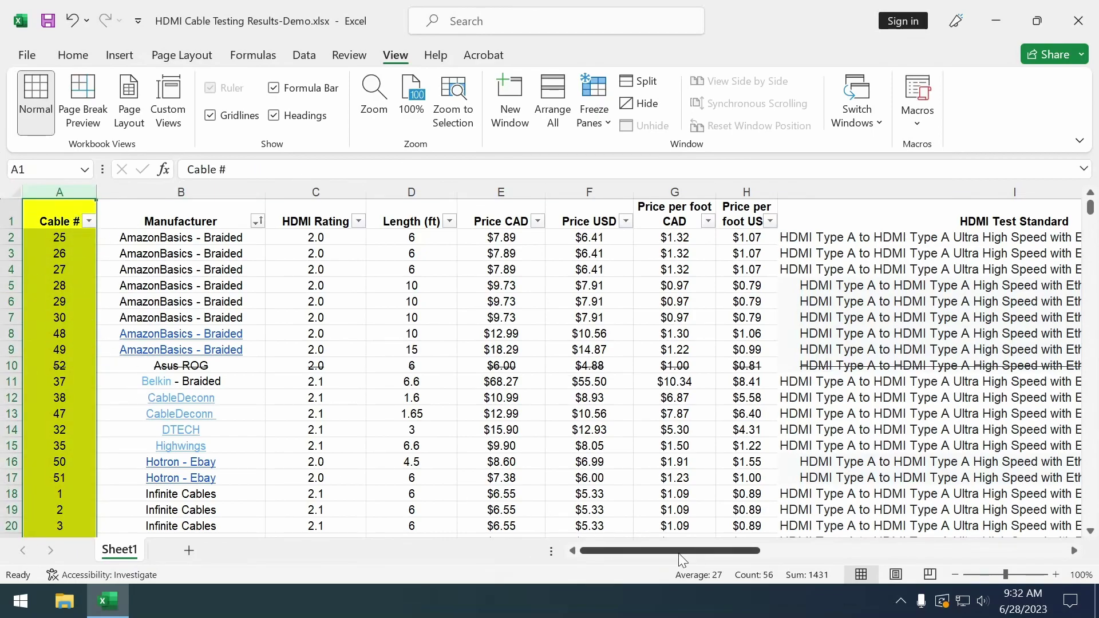
left_click_drag(608, 558, 752, 551)
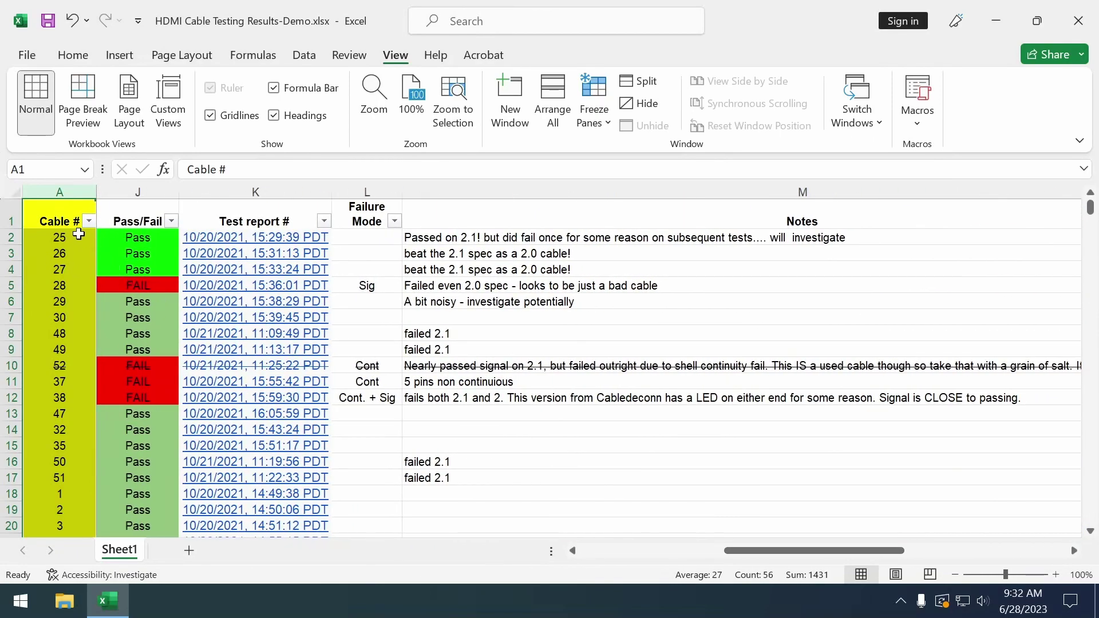
Match the Pass/Fail results and notes of cables 28, 51, 45 and 46 to their numbers in the frozen Cable # column
left_click(255, 286)
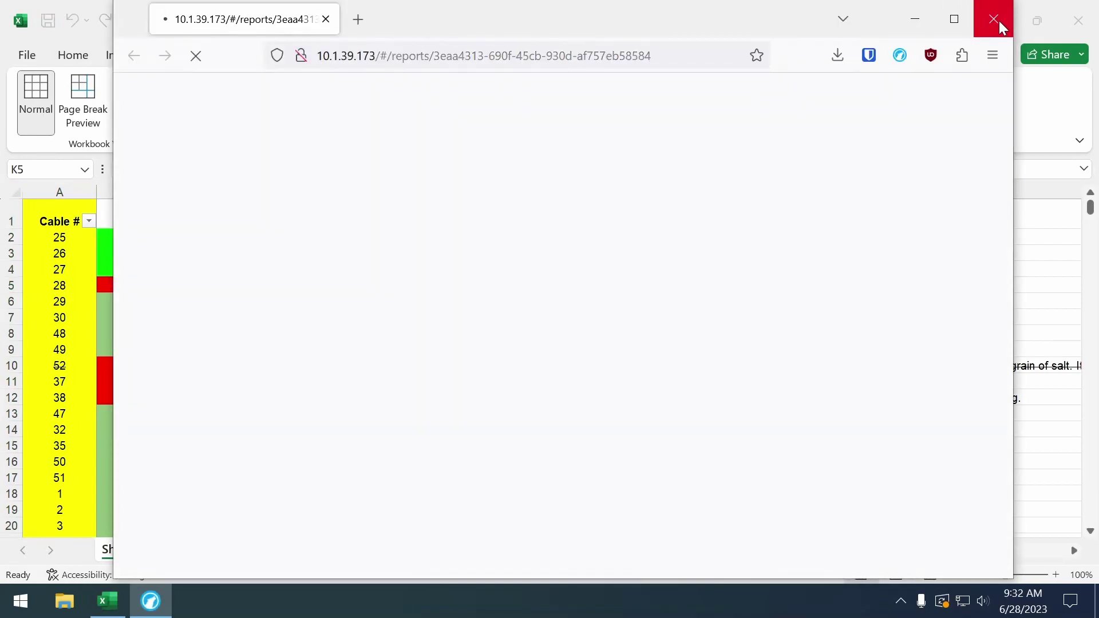
left_click(993, 17)
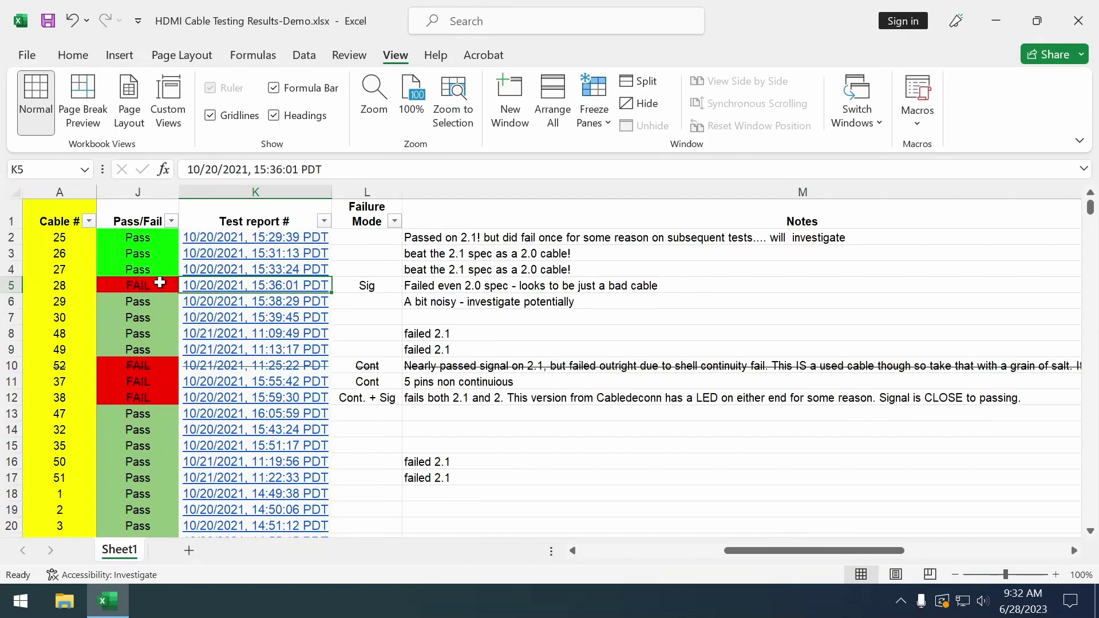
left_click(160, 282)
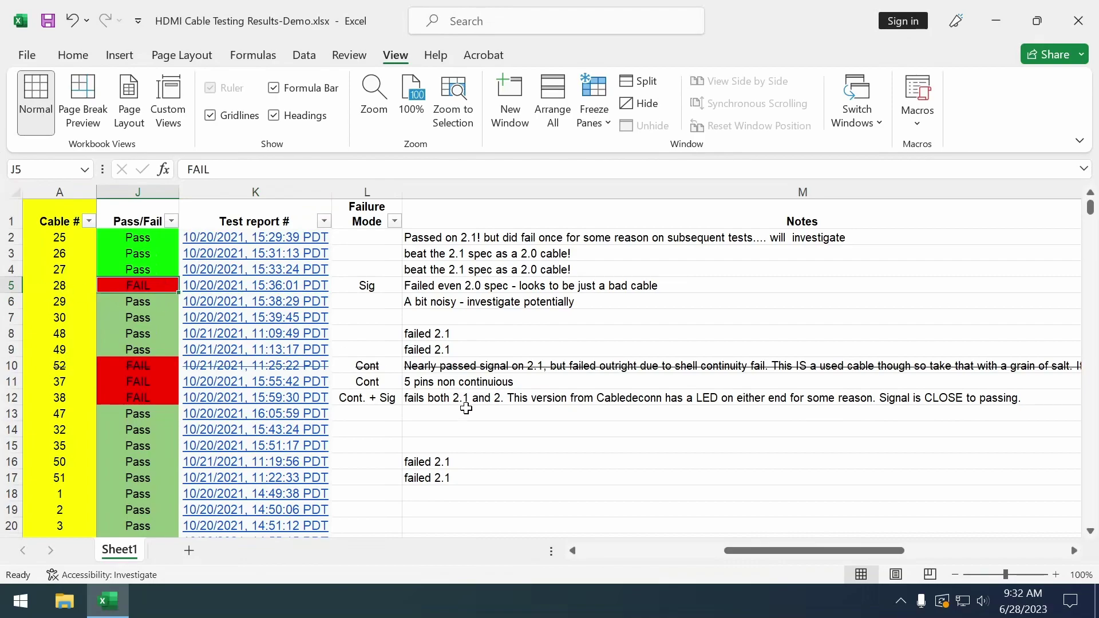
scroll(677, 405, "down", 3)
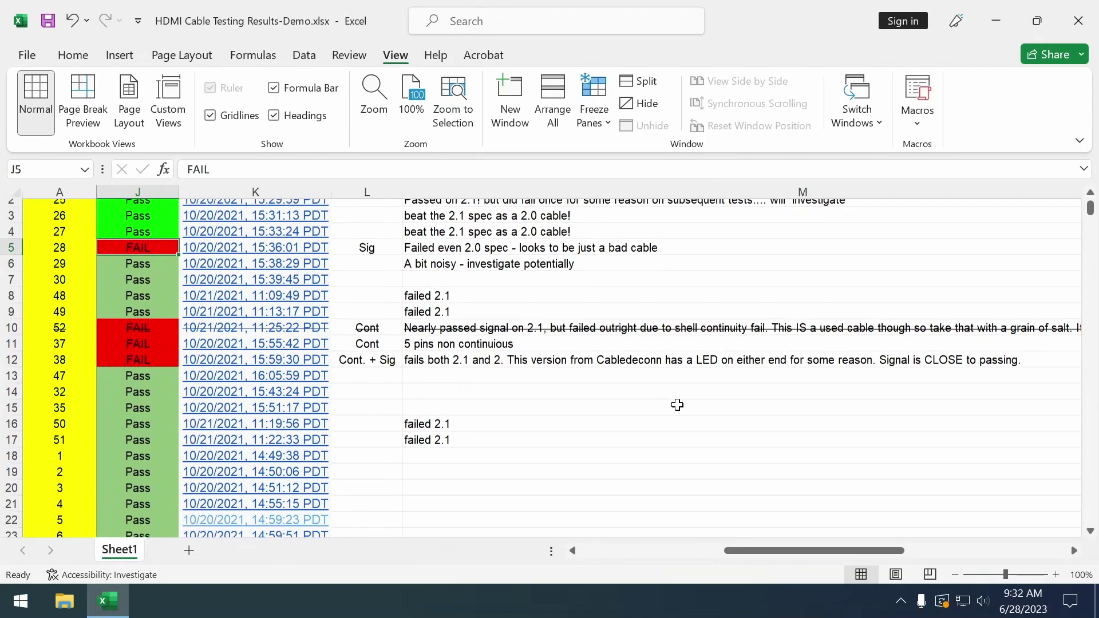
left_click(522, 323)
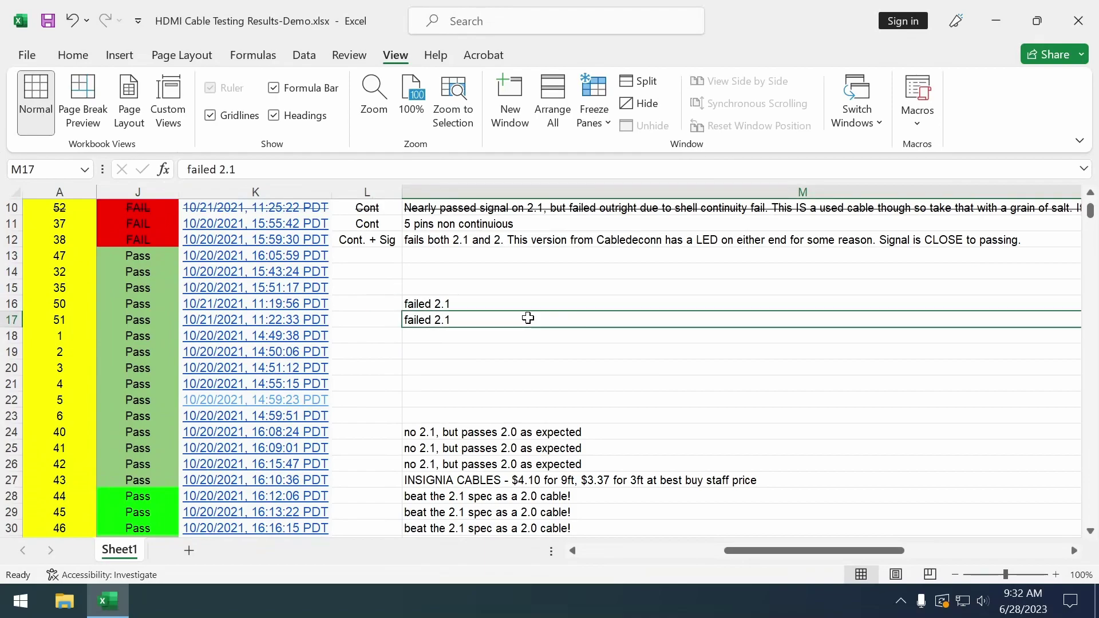
left_click(125, 324)
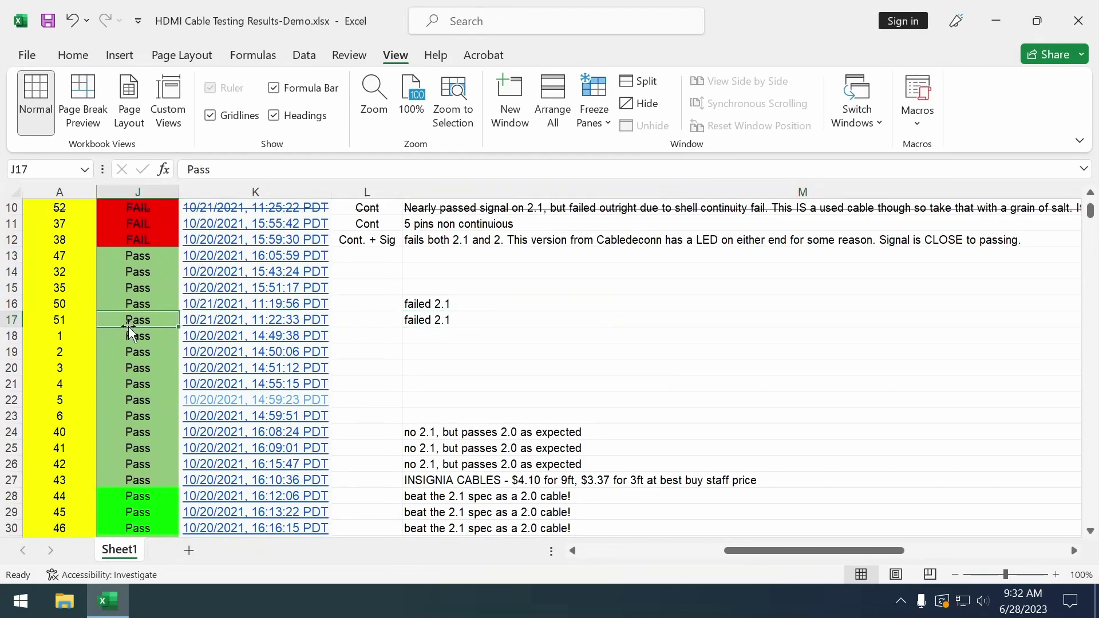
left_click(479, 321)
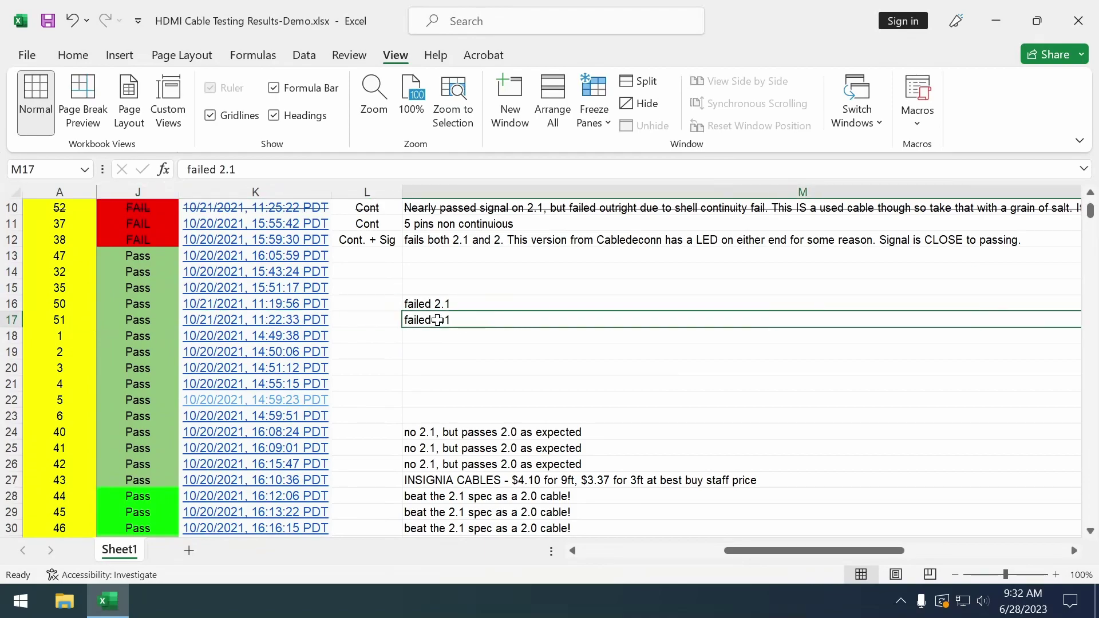
scroll(535, 395, "down", 4)
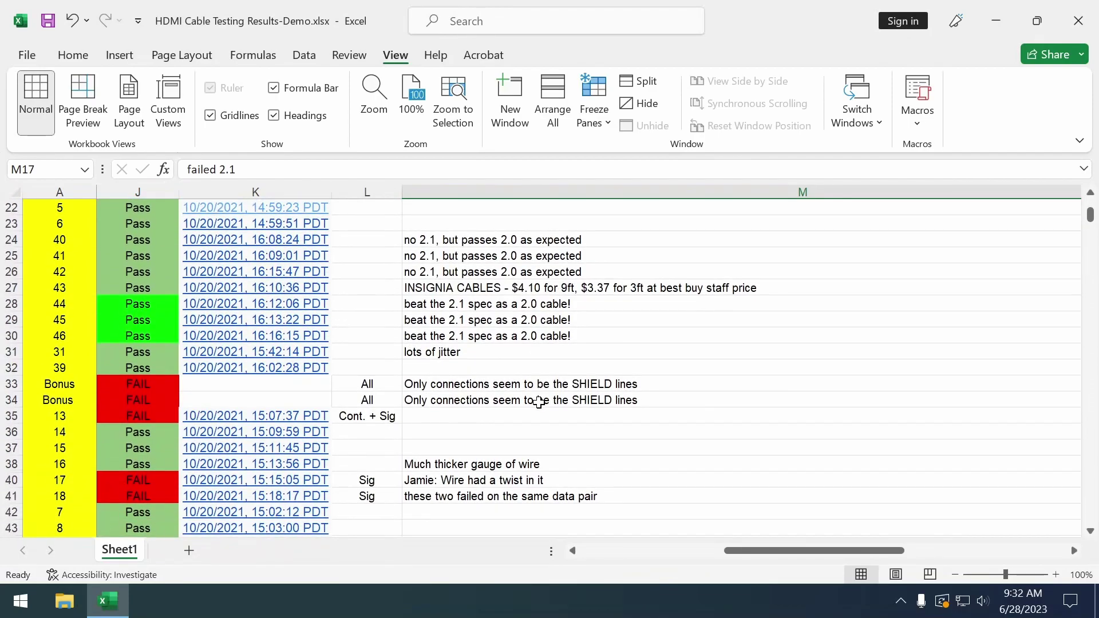
left_click(55, 332)
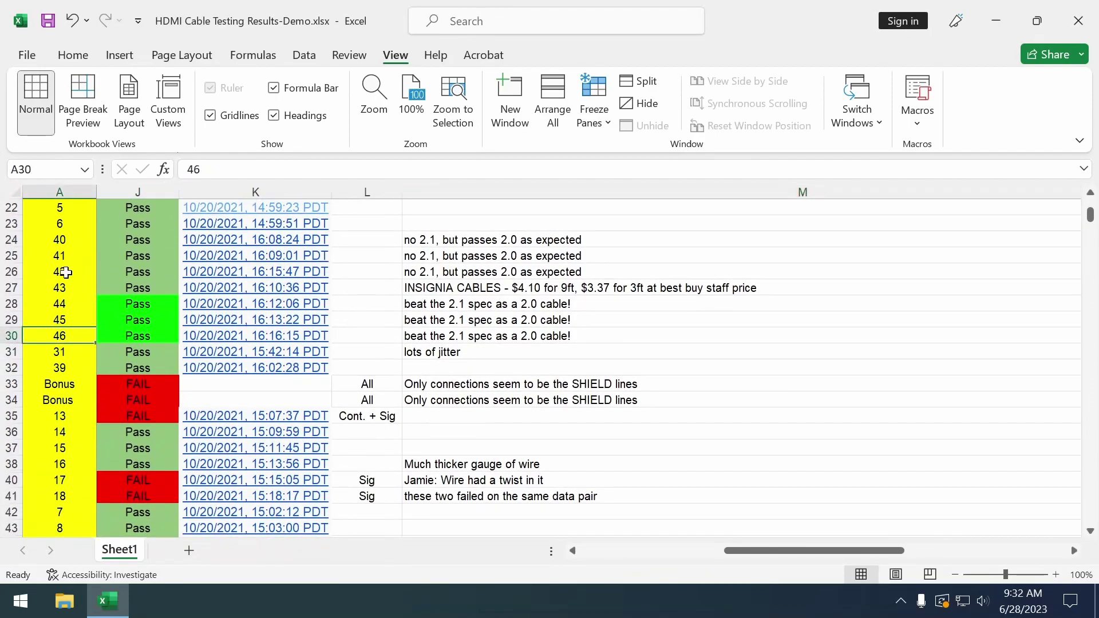
left_click(602, 337)
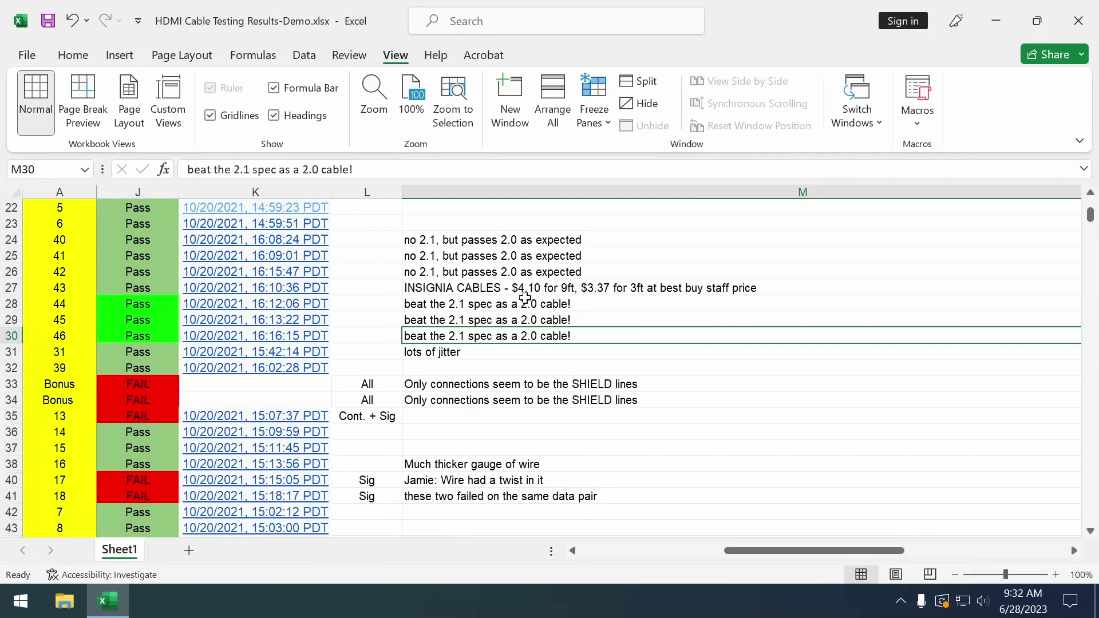
left_click(589, 323)
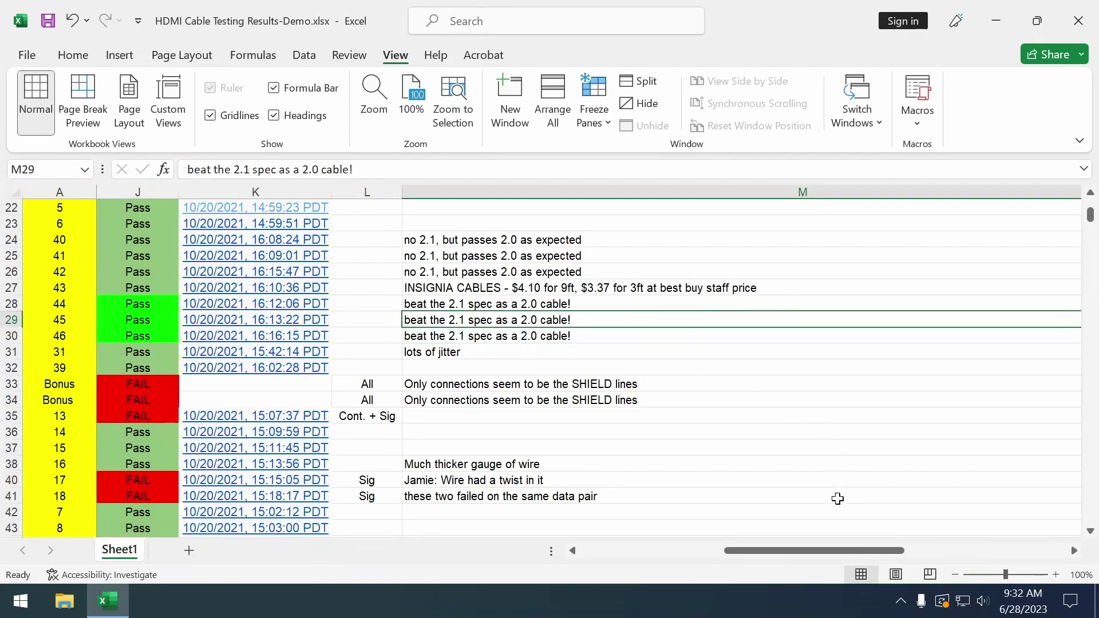
left_click(593, 114)
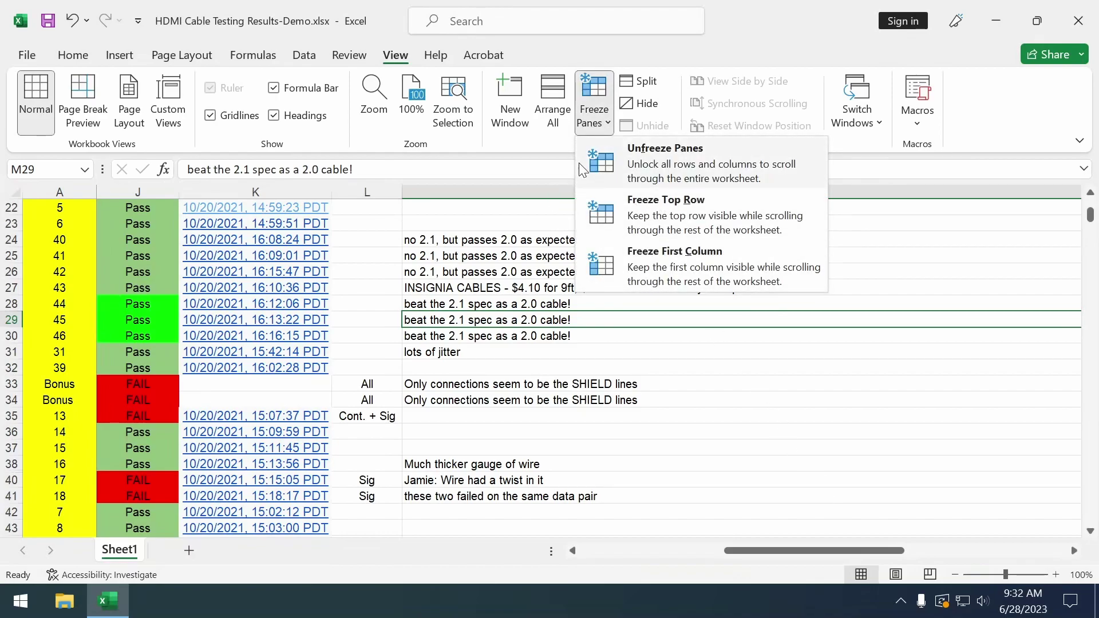
left_click(664, 163)
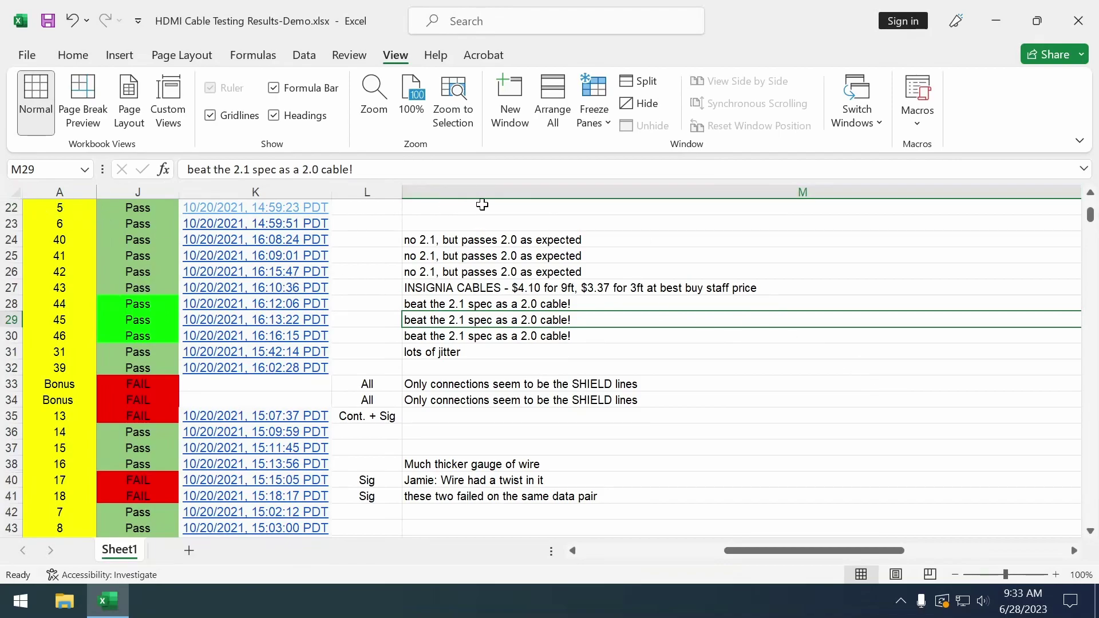
Check whether header row 1 and the Cable # column both remain visible while moving down and across the sheet
scroll(545, 381, "up", 7)
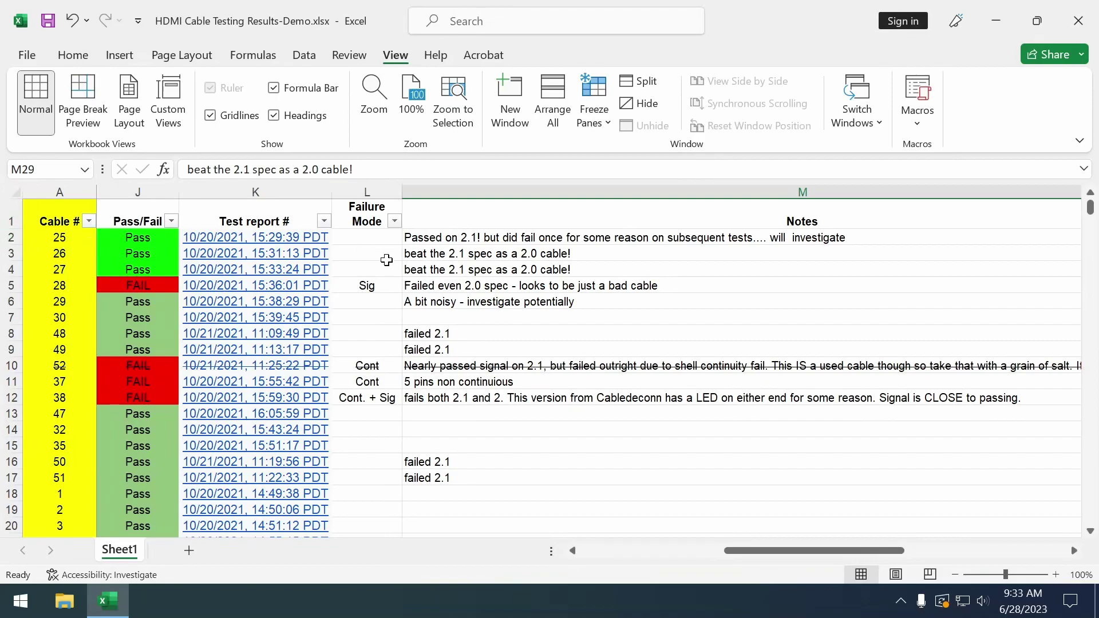
scroll(456, 270, "down", 3)
scroll(456, 270, "up", 3)
left_click(13, 216)
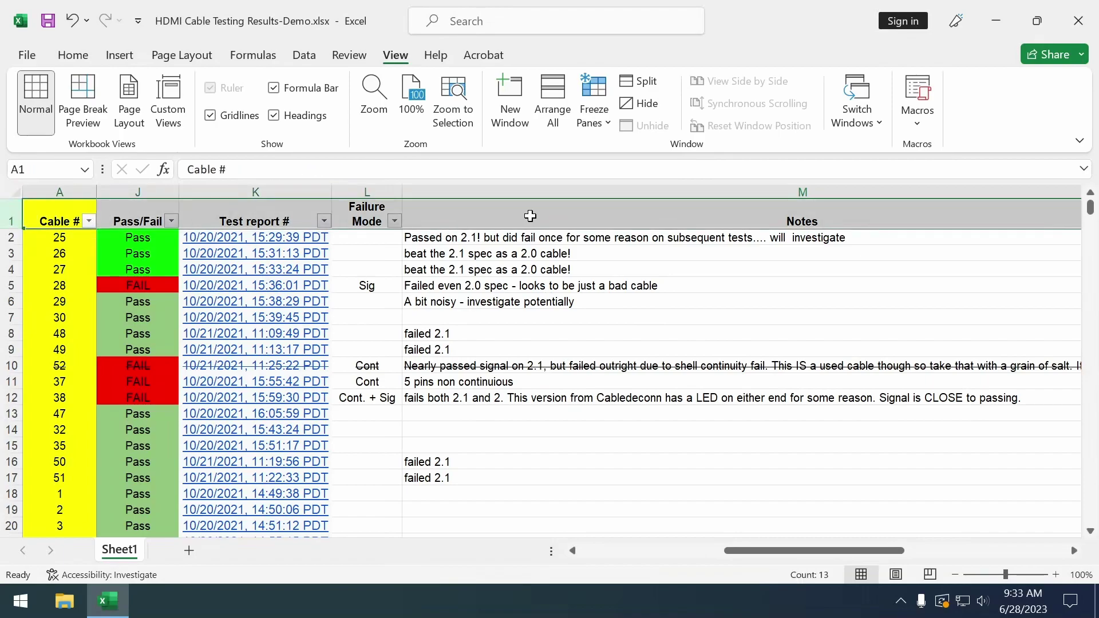
left_click(74, 185)
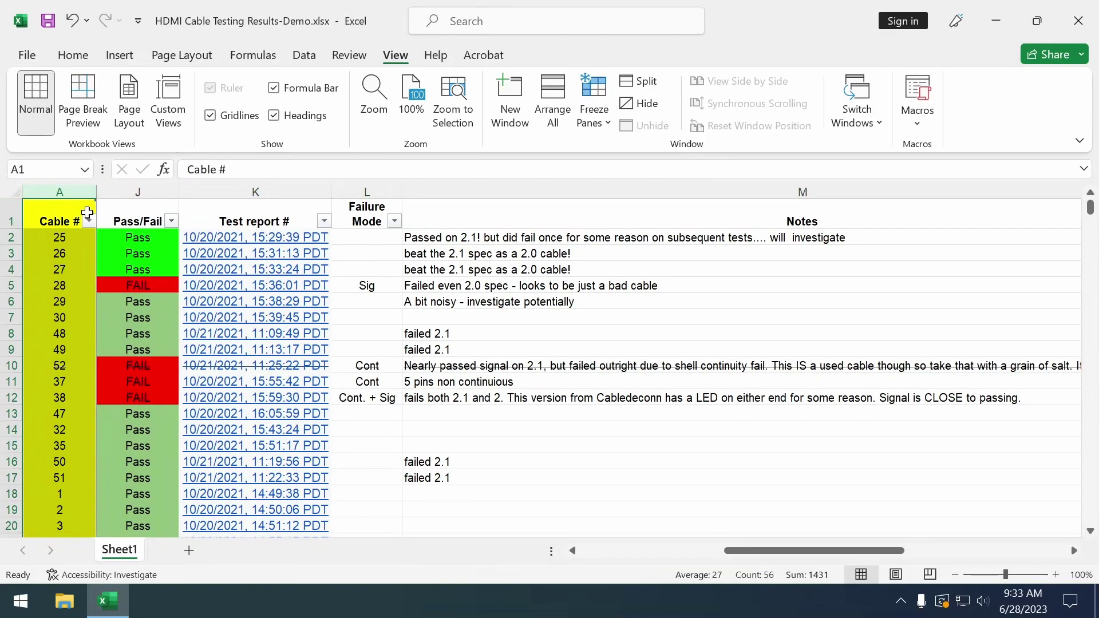
left_click_drag(771, 550, 718, 551)
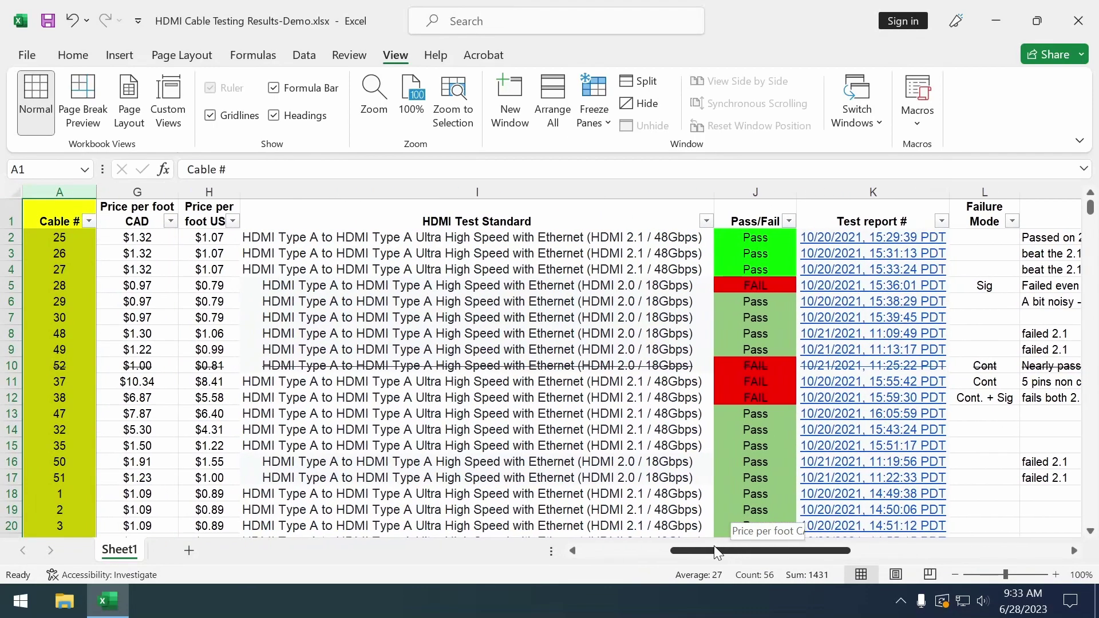
scroll(667, 417, "down", 9)
scroll(667, 417, "up", 9)
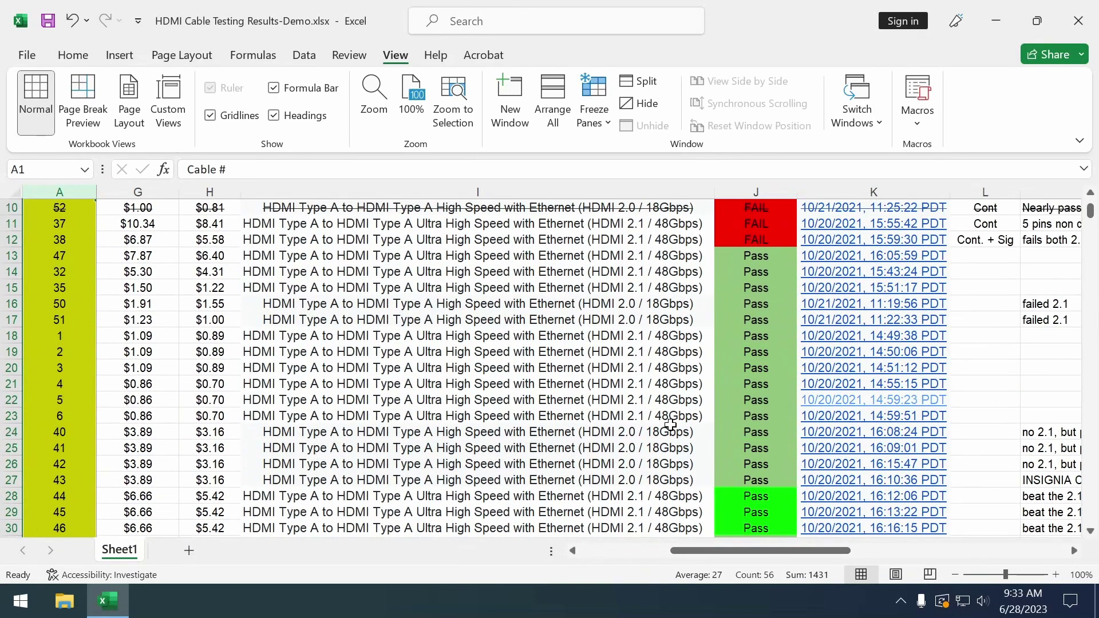
scroll(671, 425, "down", 9)
scroll(670, 425, "down", 6)
scroll(670, 425, "up", 15)
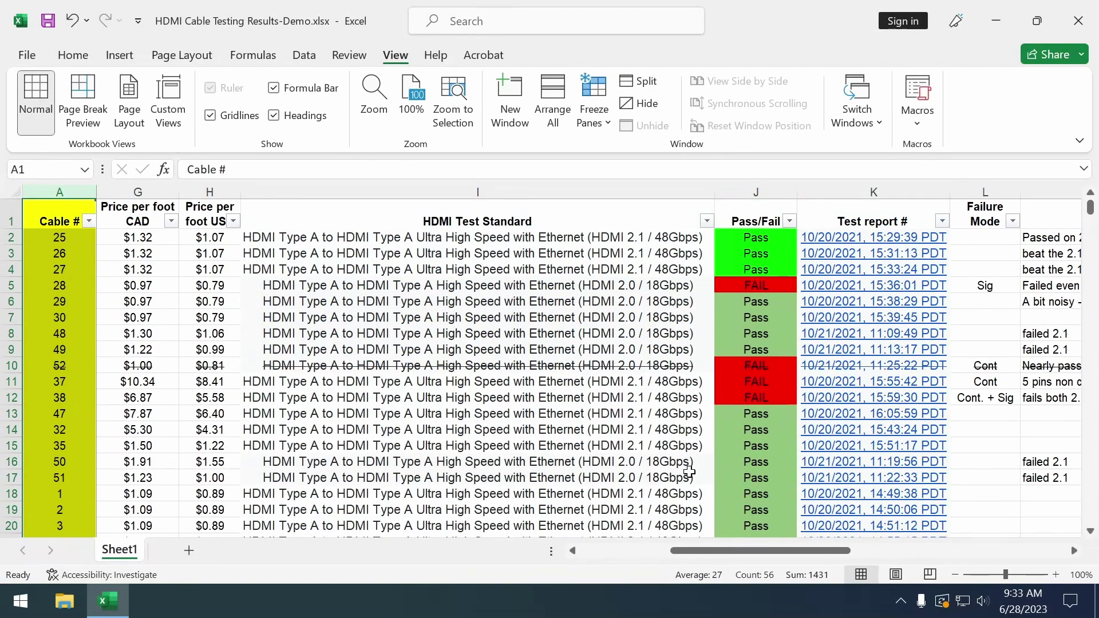
left_click_drag(716, 557, 619, 558)
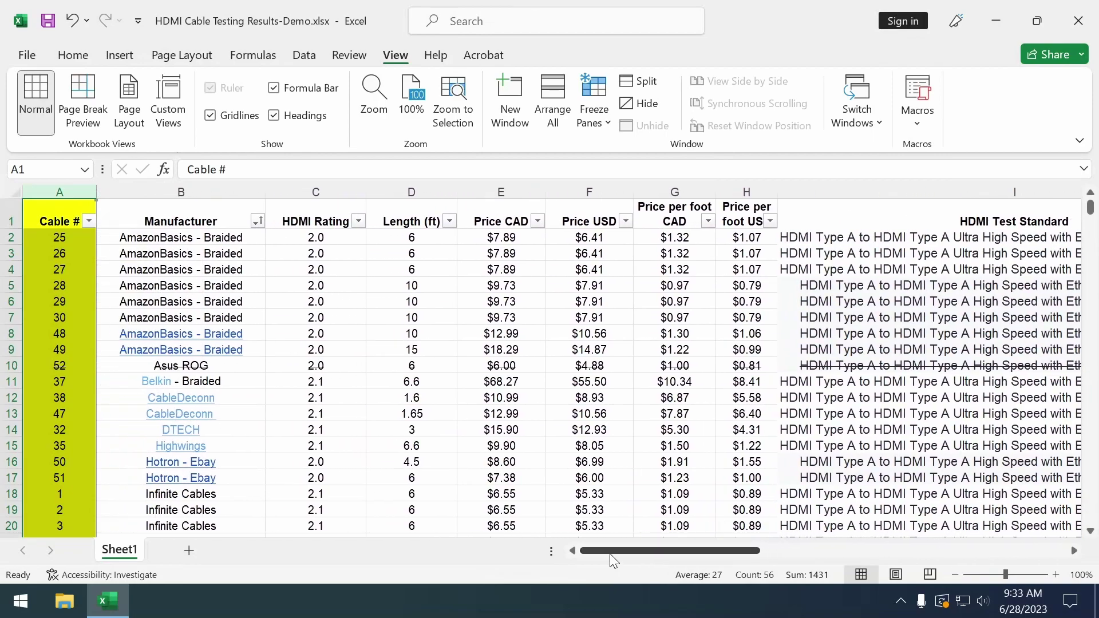
Unfreeze all rows and columns of the worksheet and check that it scrolls freely in both directions
left_click(612, 124)
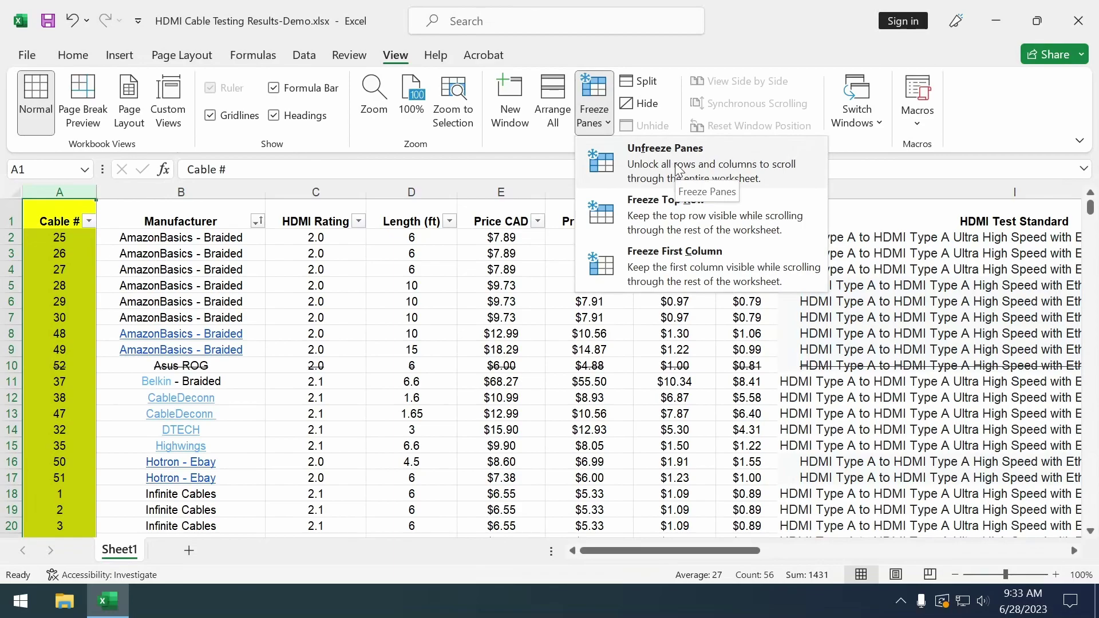
left_click(710, 172)
left_click(316, 302)
scroll(507, 464, "down", 1)
scroll(34, 232, "up", 1)
left_click_drag(676, 550, 746, 551)
scroll(526, 448, "down", 6)
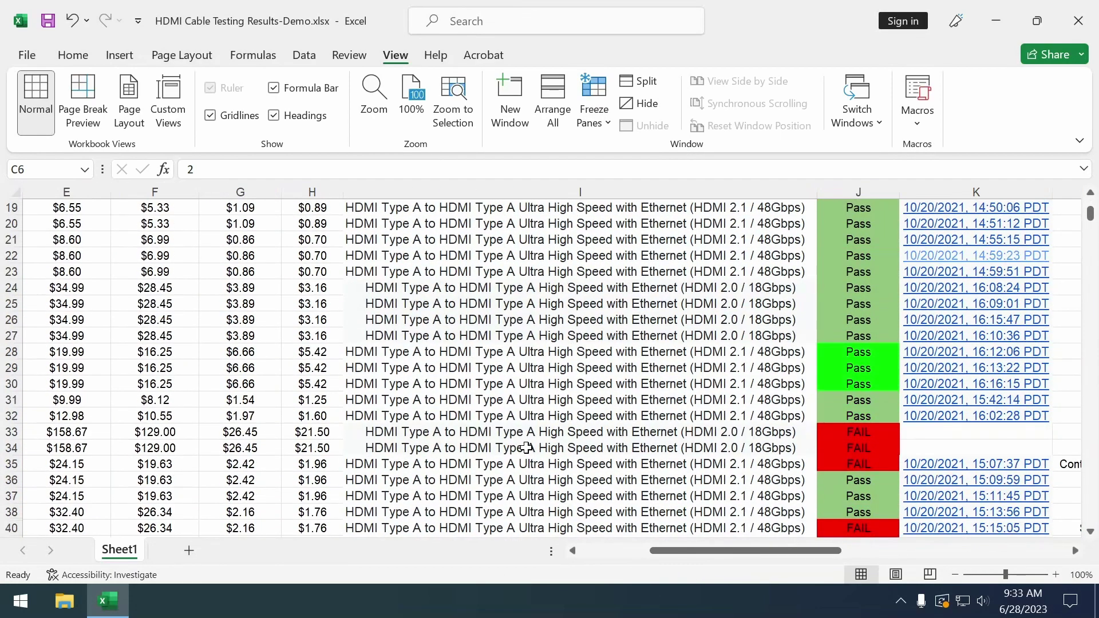
scroll(227, 254, "up", 6)
left_click_drag(695, 551, 625, 551)
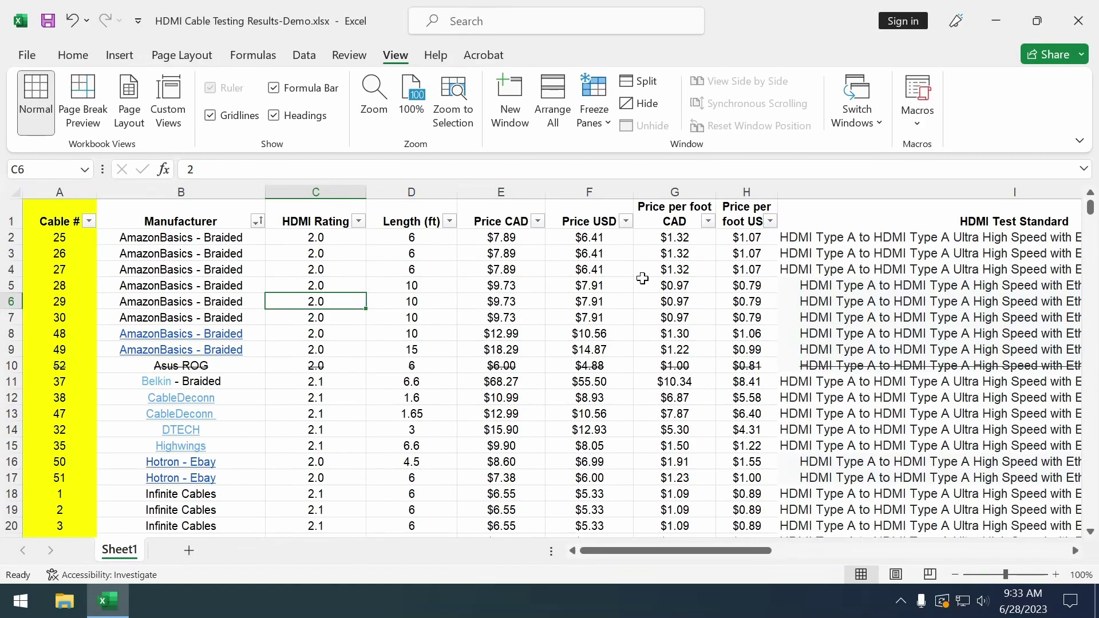
Freeze the panes at cell C6 and check that rows 1 to 5 and columns A and B form the frozen area
left_click(595, 115)
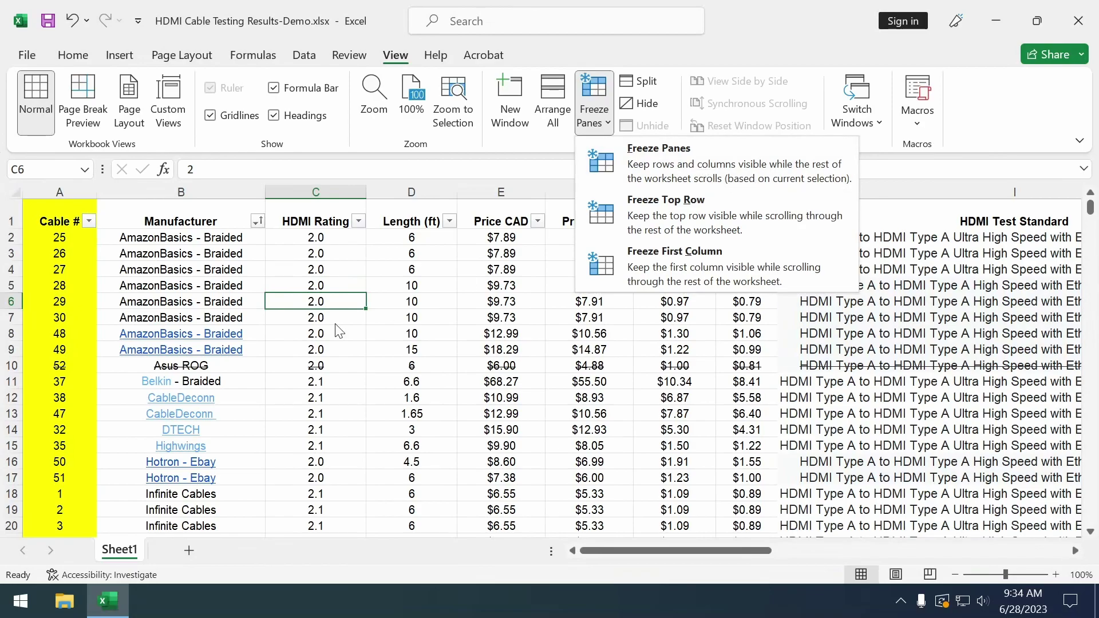
left_click(673, 148)
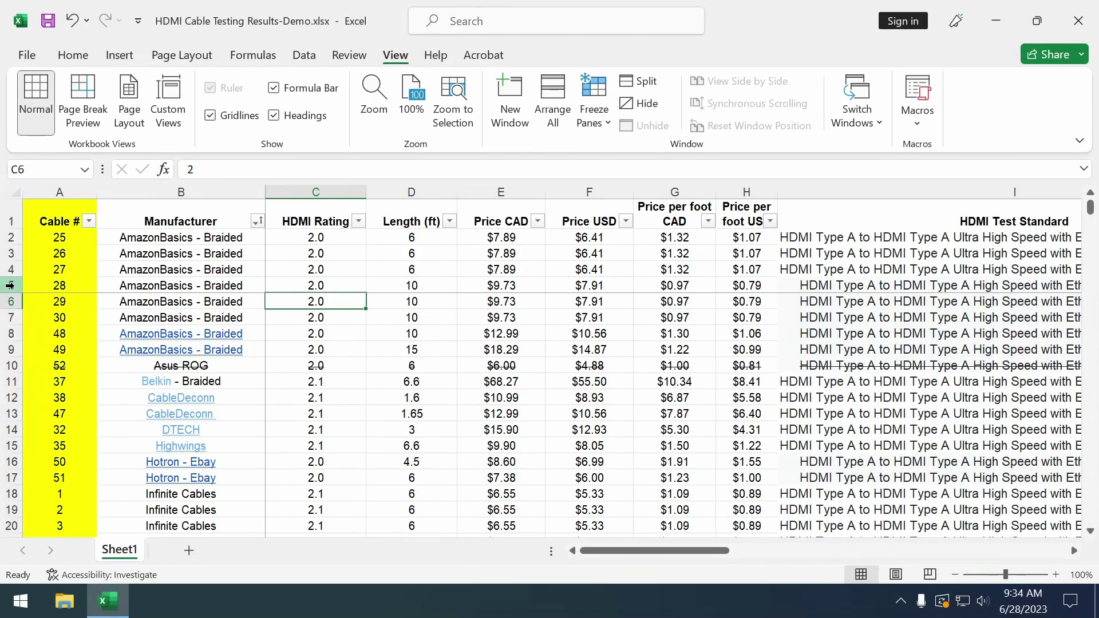
left_click(11, 221)
left_click(11, 285)
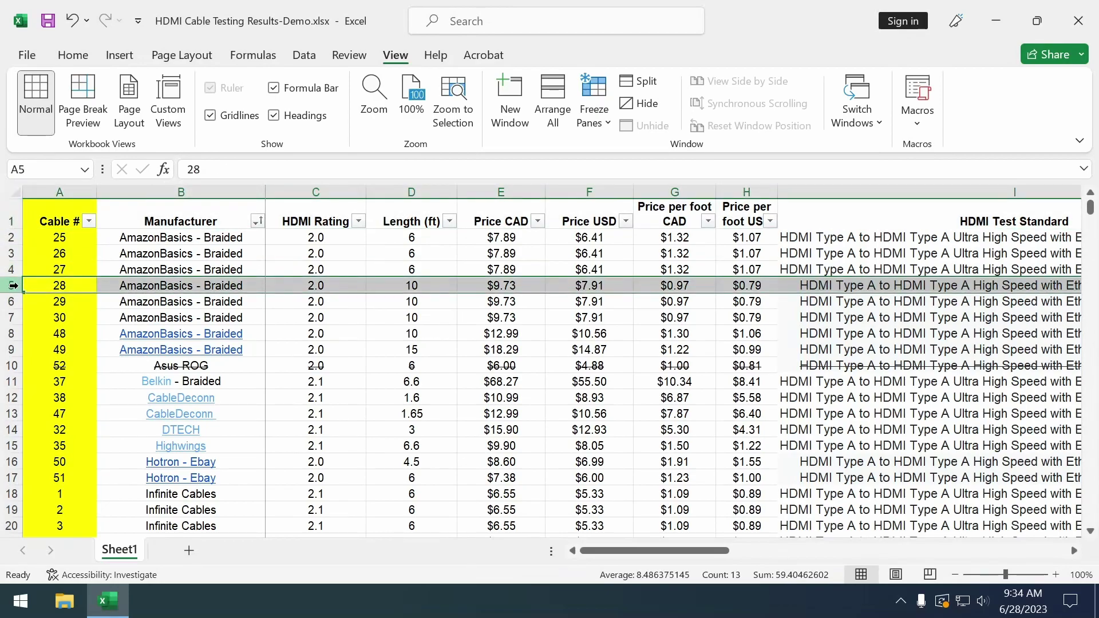
left_click(72, 192)
left_click(157, 191)
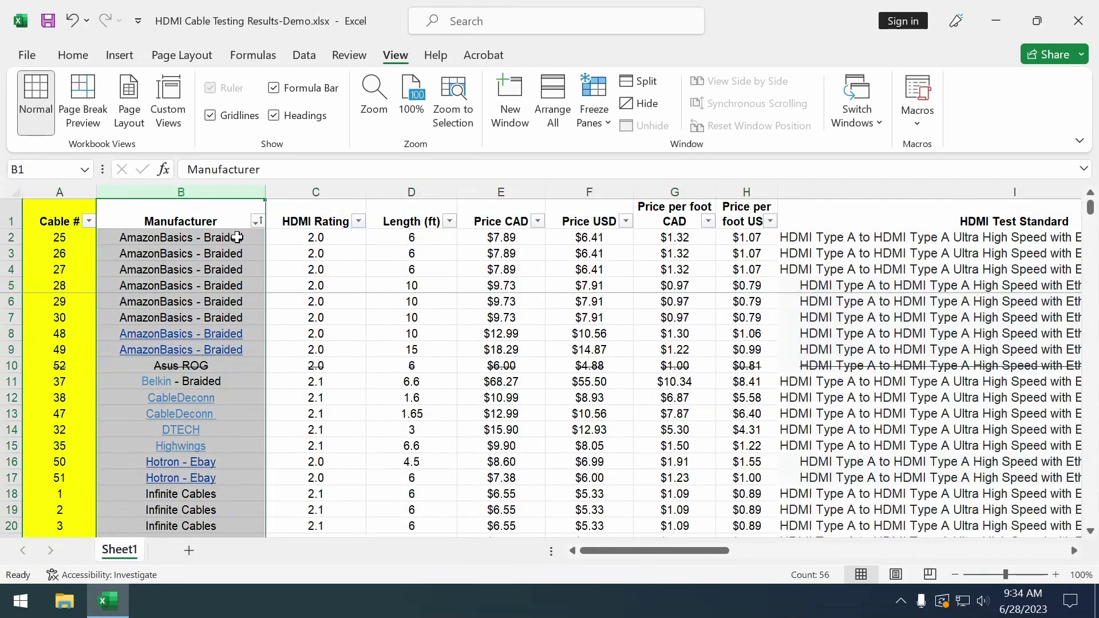
left_click(285, 300)
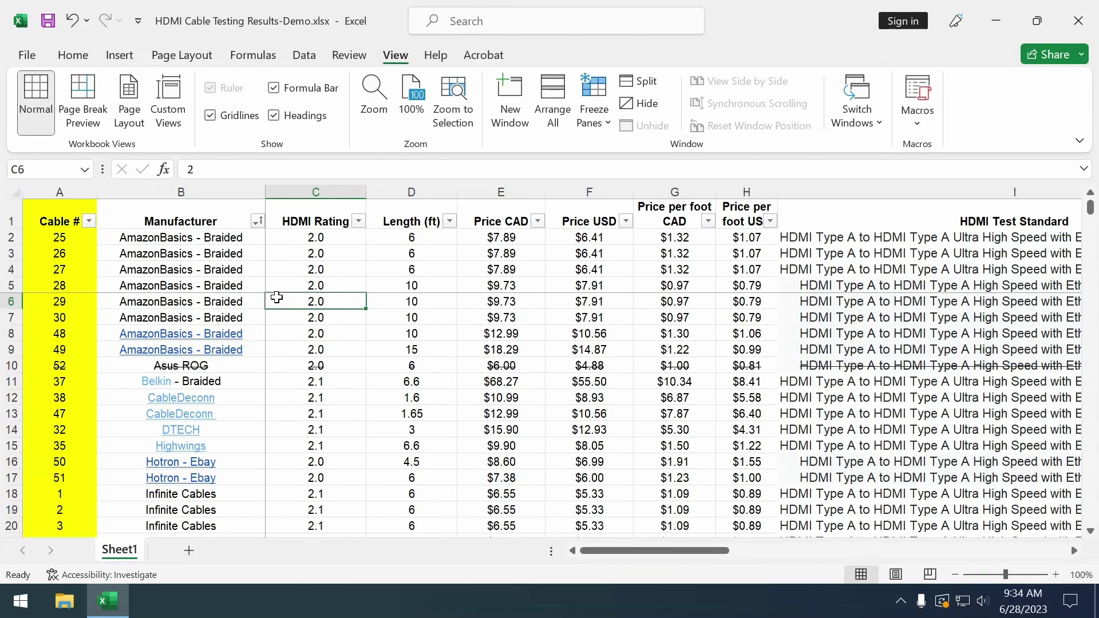
Mark the unfrozen area starting at C6 and check that rows 1 to 5 stay fixed while moving down the sheet
left_click(1044, 524, "shift")
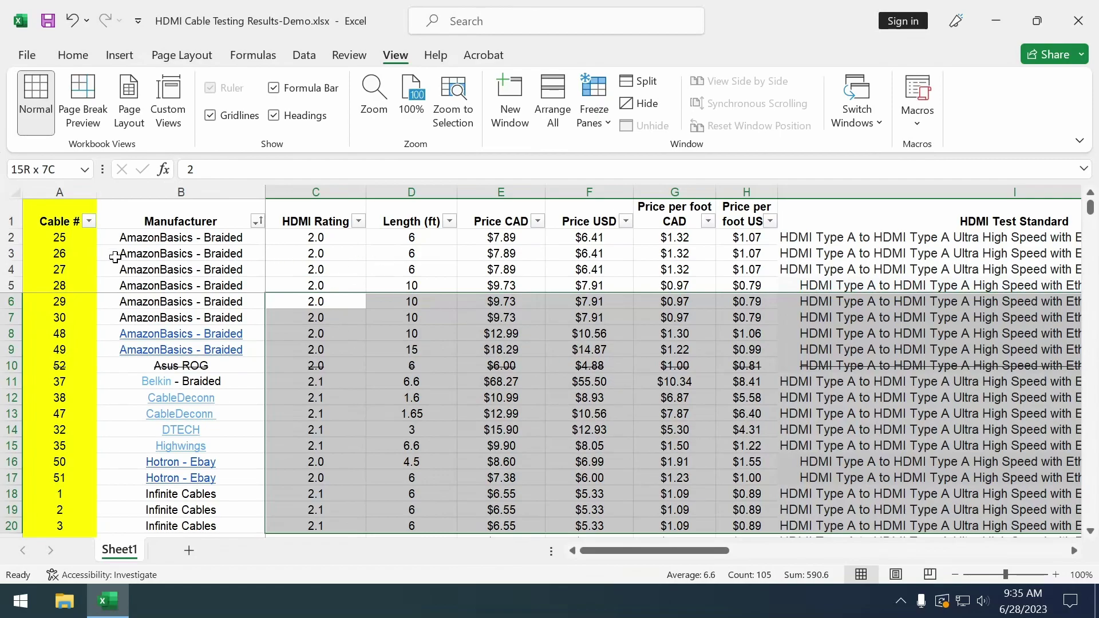
left_click(343, 303)
mouse_move(672, 554)
left_mouse_down()
mouse_move(813, 547)
mouse_move(664, 558)
left_mouse_up()
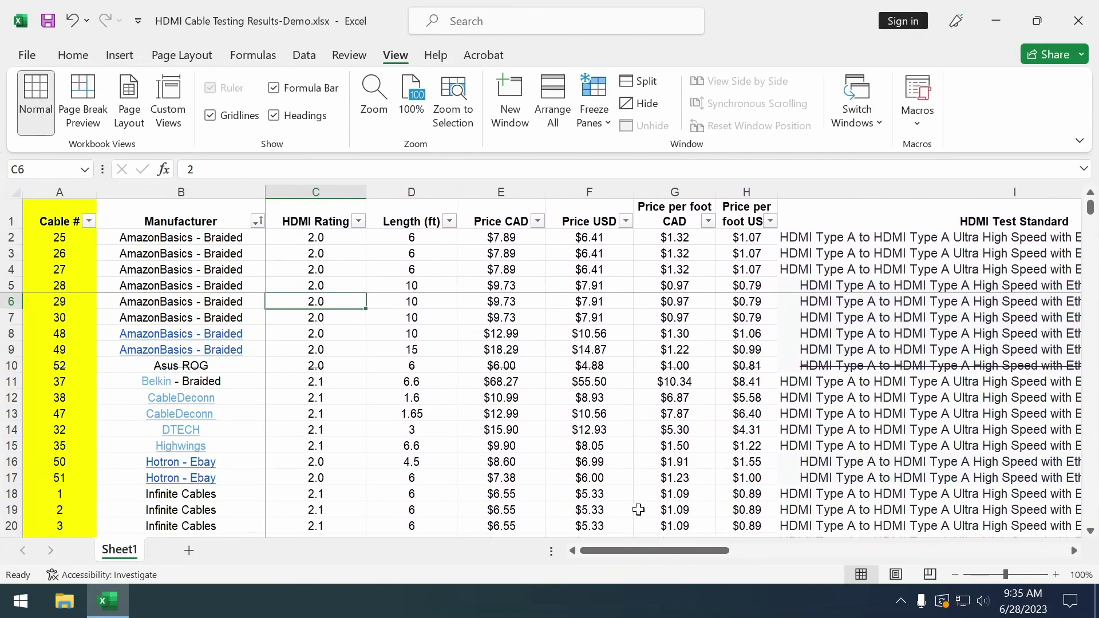
scroll(311, 314, "down", 9)
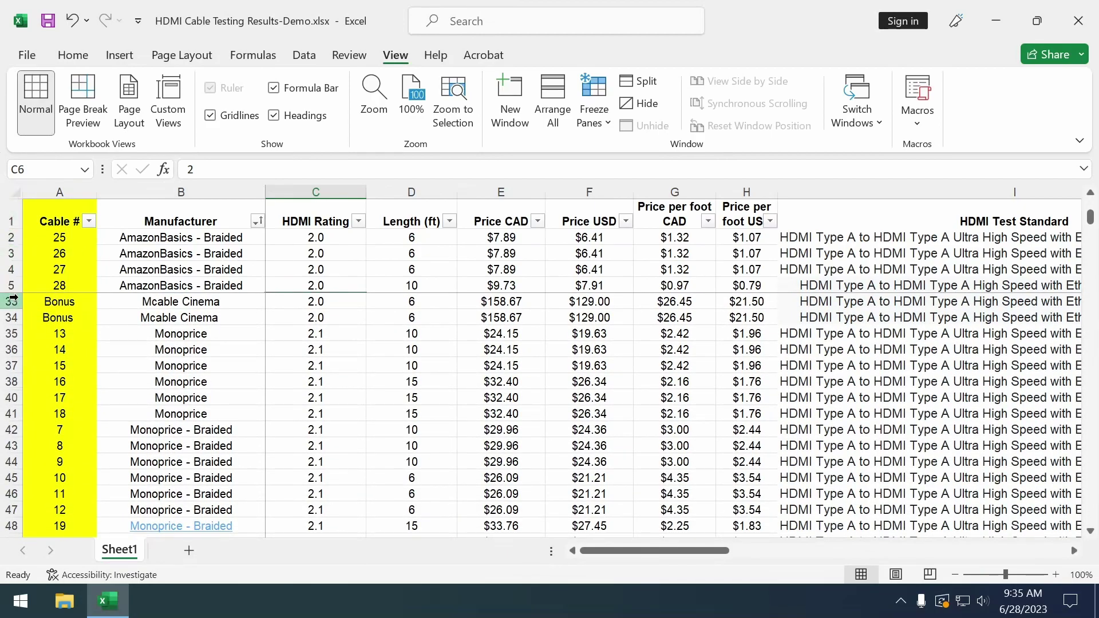
scroll(441, 369, "up", 7)
scroll(443, 375, "up", 2)
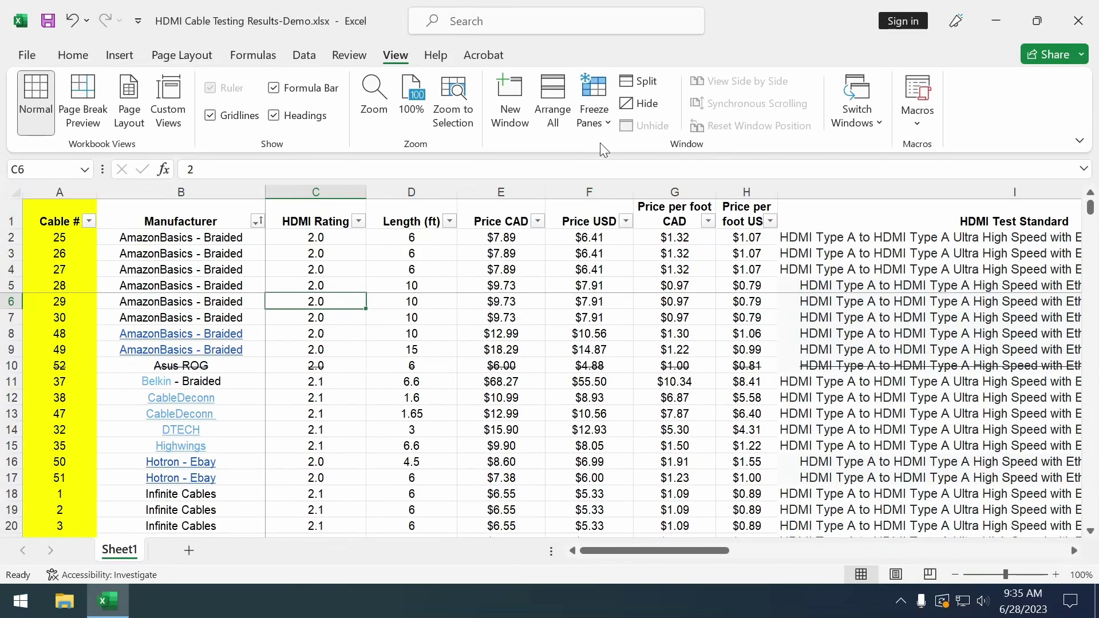
Unfreeze the panes and freeze them again at cell B2, locking header row 1 and the Cable # column together
left_click(605, 123)
left_click(659, 166)
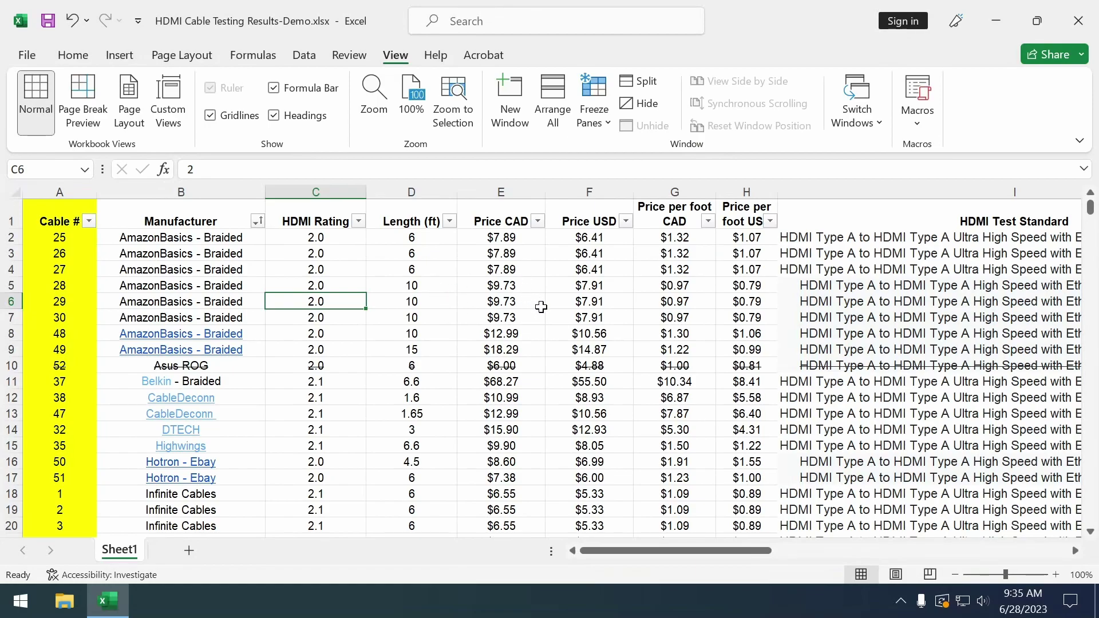
left_click(223, 241)
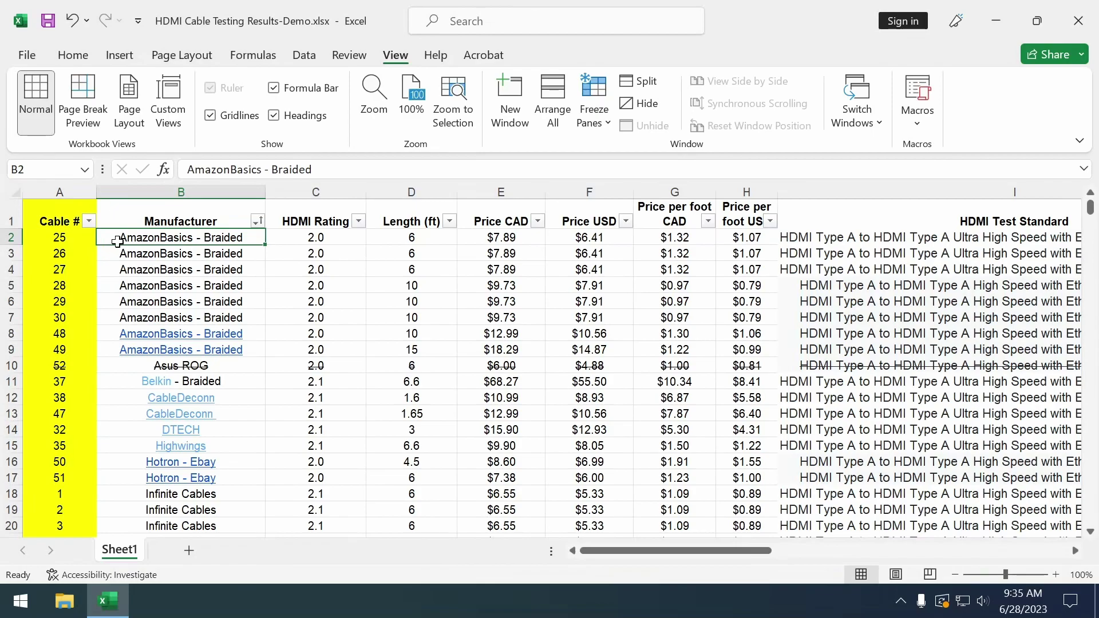
left_click(592, 118)
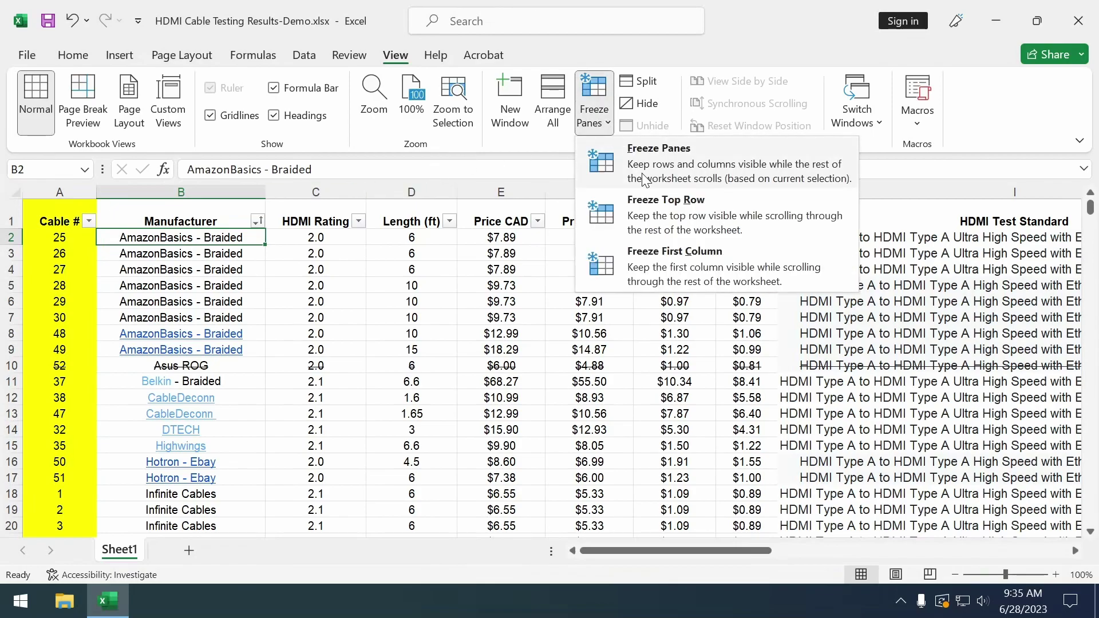
left_click(644, 180)
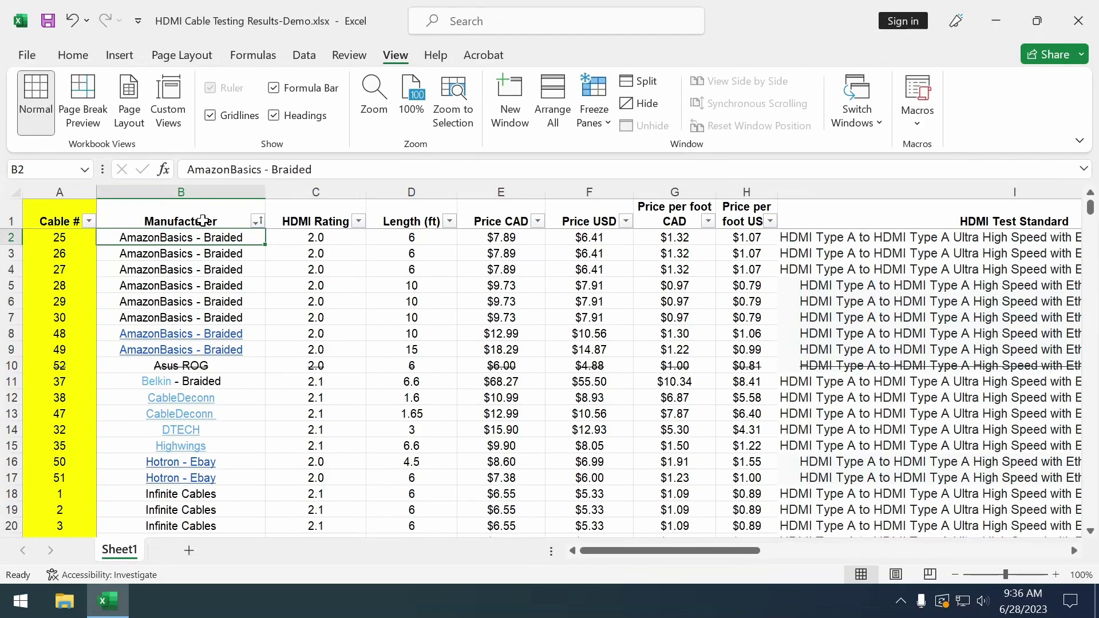
Check that header row 1 and the Cable # column both stay fixed across the Pass/Fail and Notes columns and down the rows
left_click_drag(1091, 207, 1092, 234)
scroll(1092, 234, "up", 6)
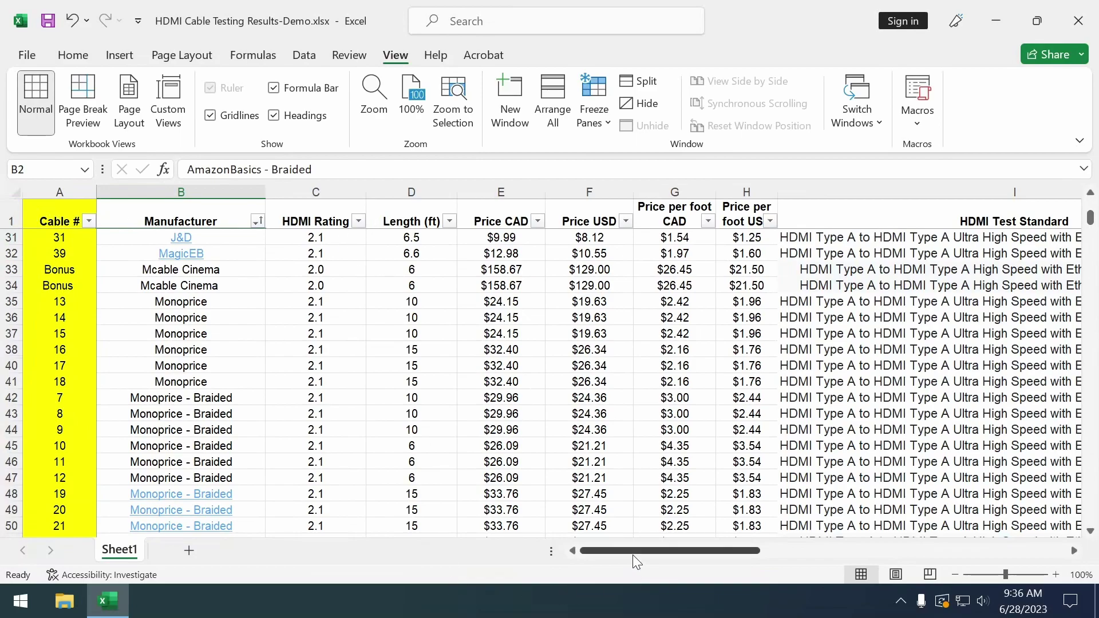
left_click_drag(607, 552, 719, 554)
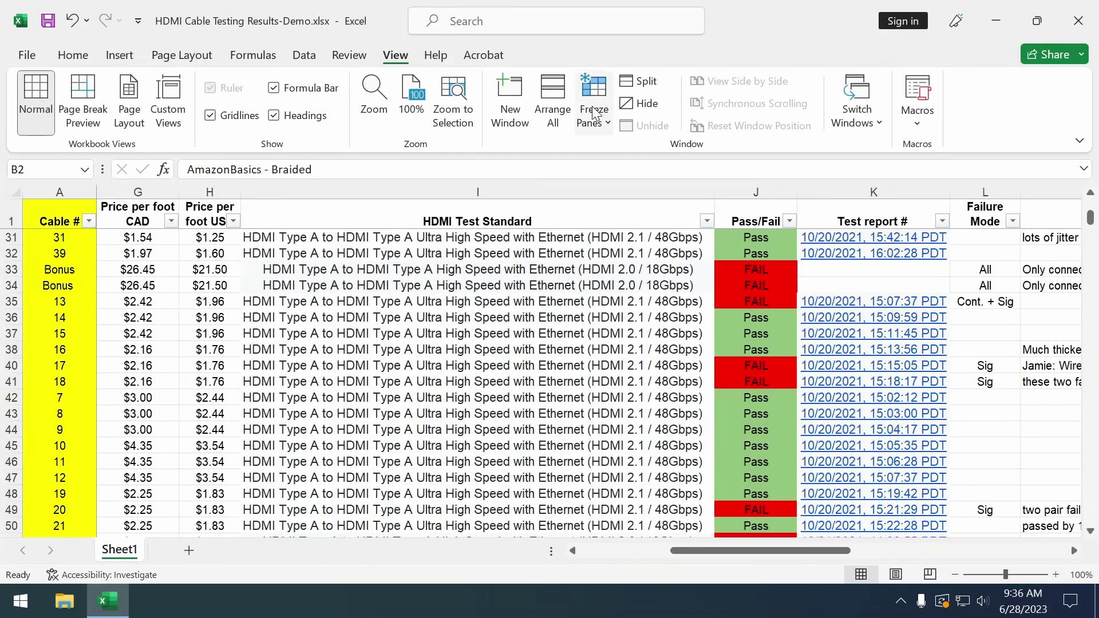
left_click(594, 112)
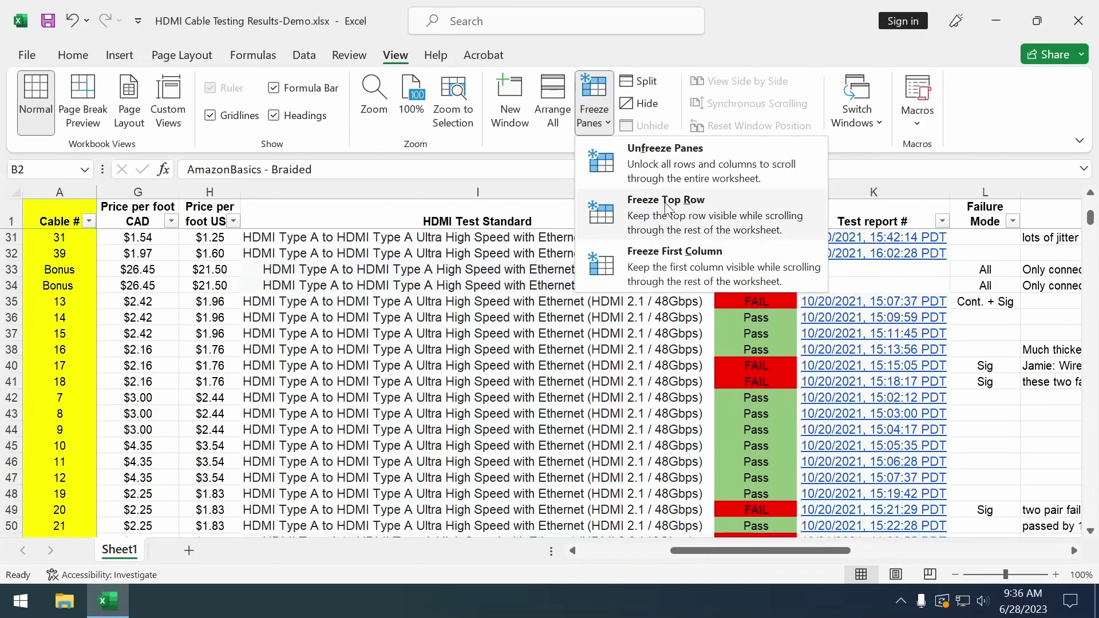
left_click_drag(702, 551, 759, 523)
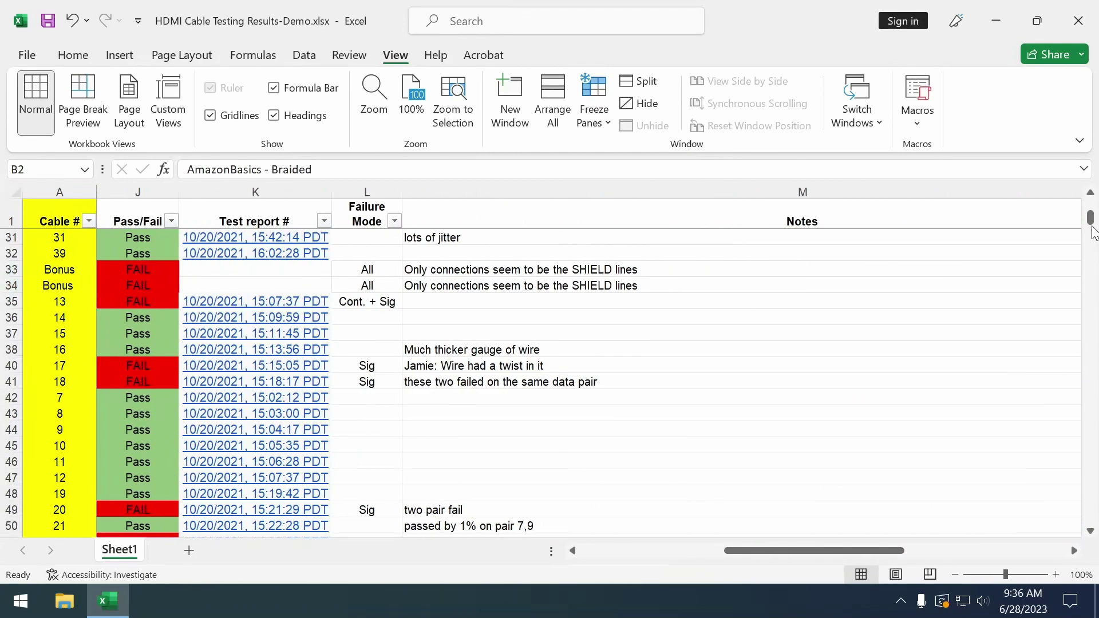
scroll(410, 373, "down", 5)
scroll(410, 373, "up", 4)
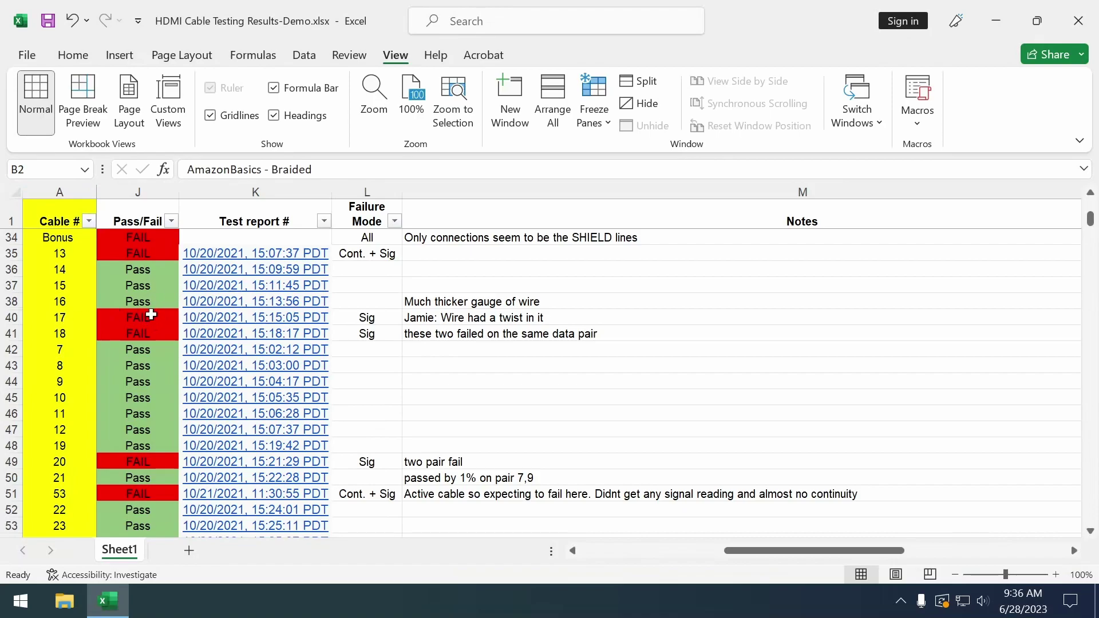
left_click_drag(764, 551, 617, 533)
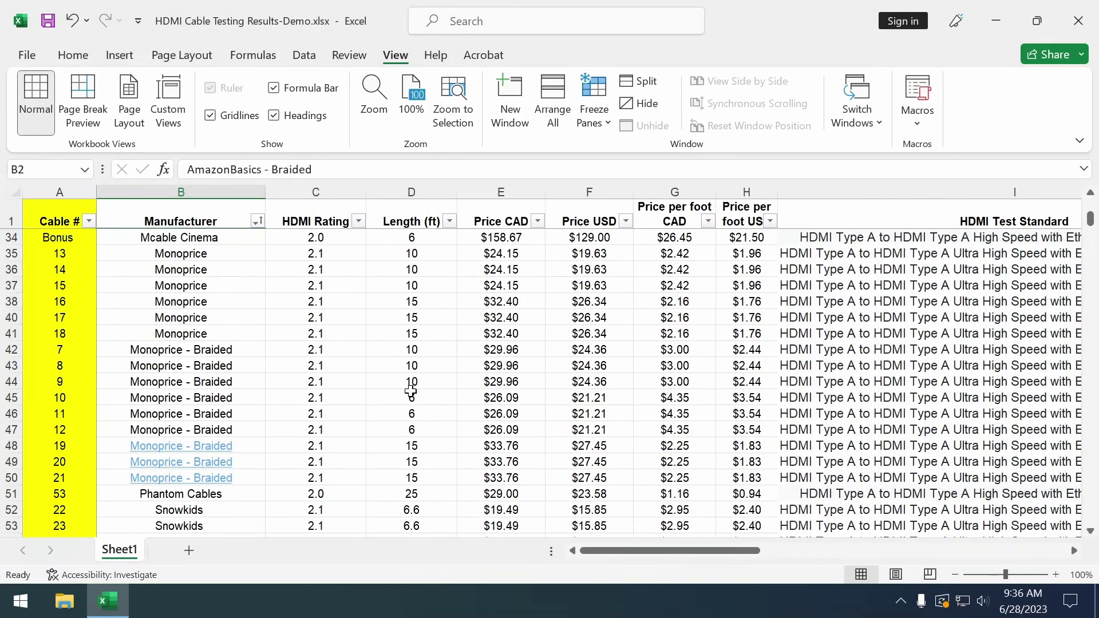
scroll(411, 391, "up", 11)
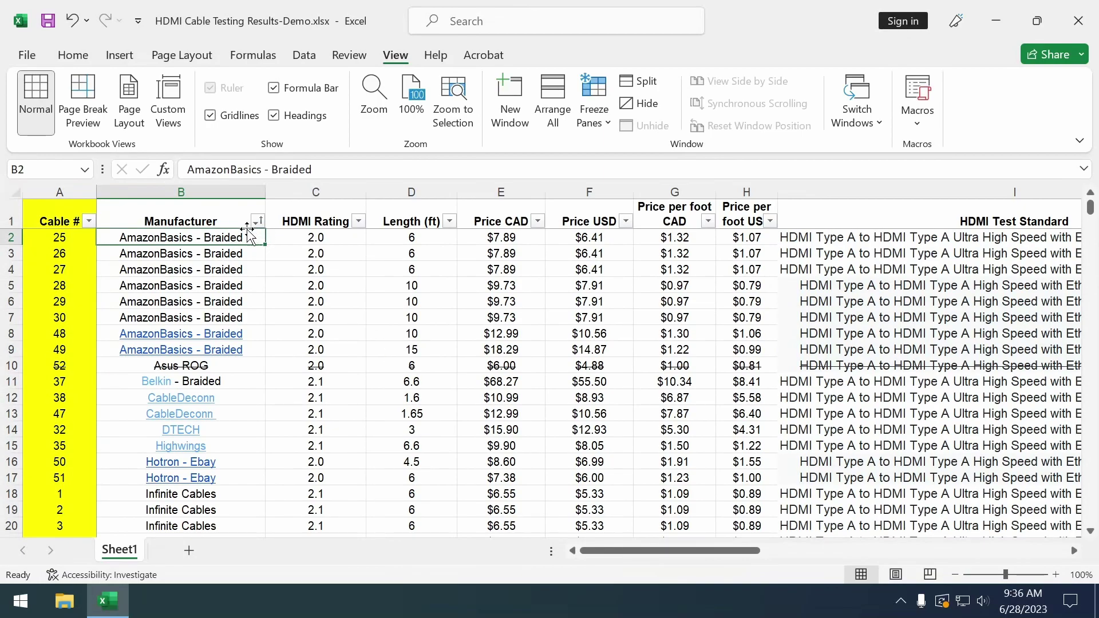
Unfreeze the panes and freeze them again at cell C2, locking row 1 plus the Cable # and Manufacturer columns
left_click(594, 109)
left_click(653, 150)
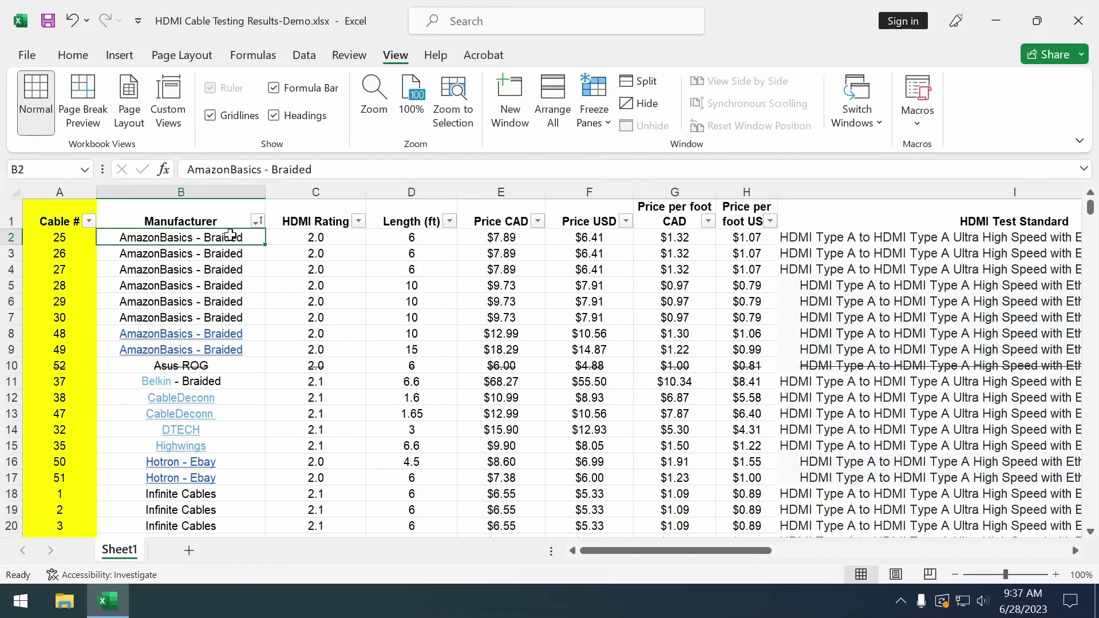
left_click(309, 237)
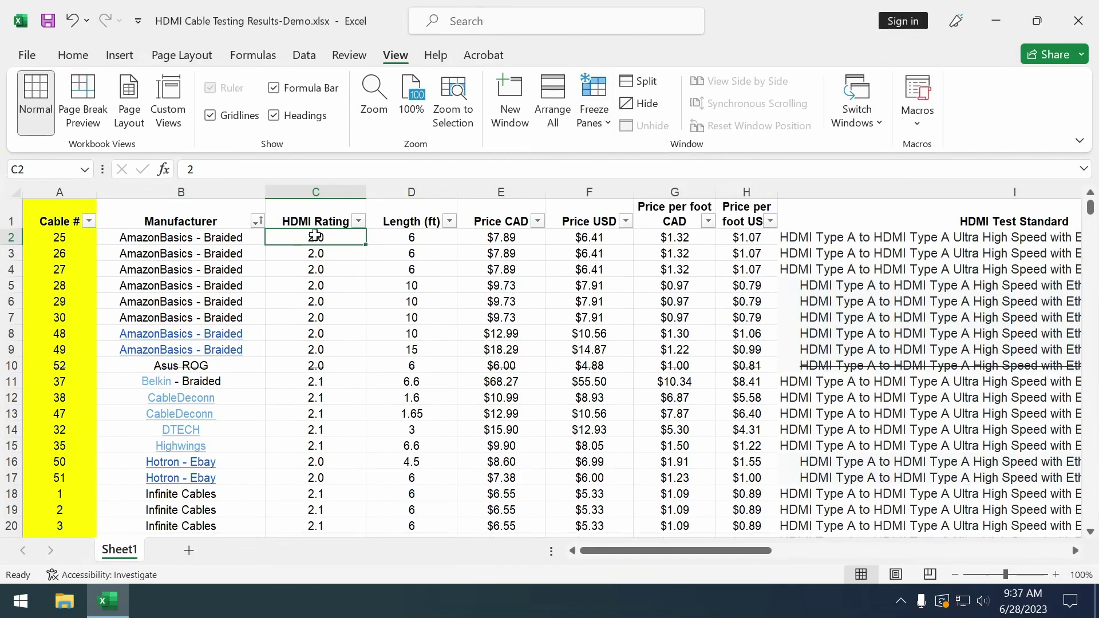
left_click(333, 256)
left_click(343, 239)
left_click(591, 117)
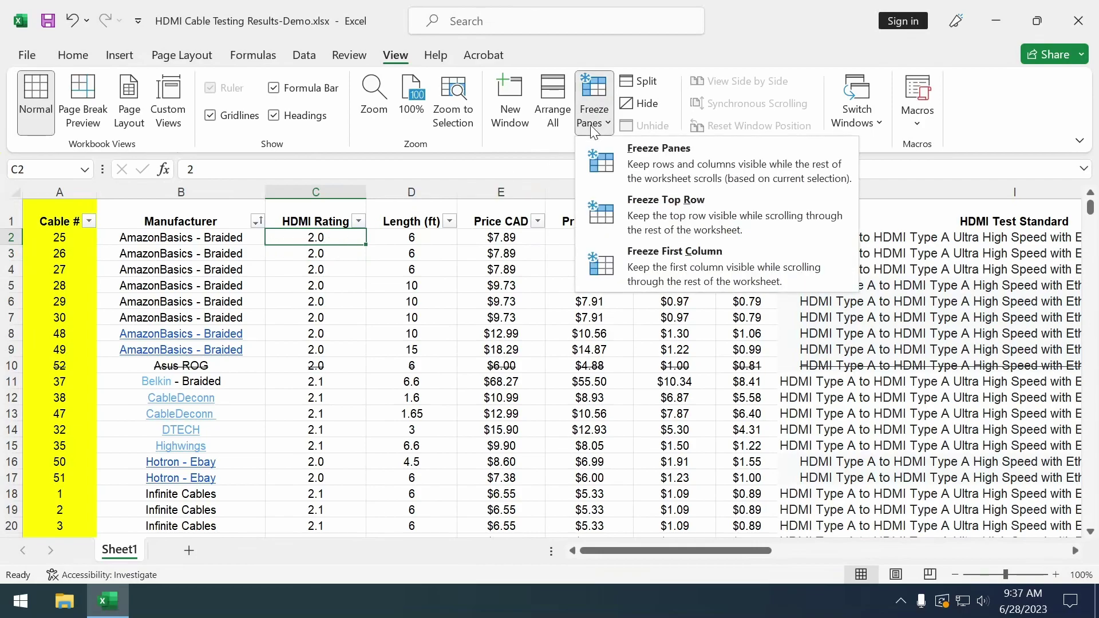
left_click(632, 154)
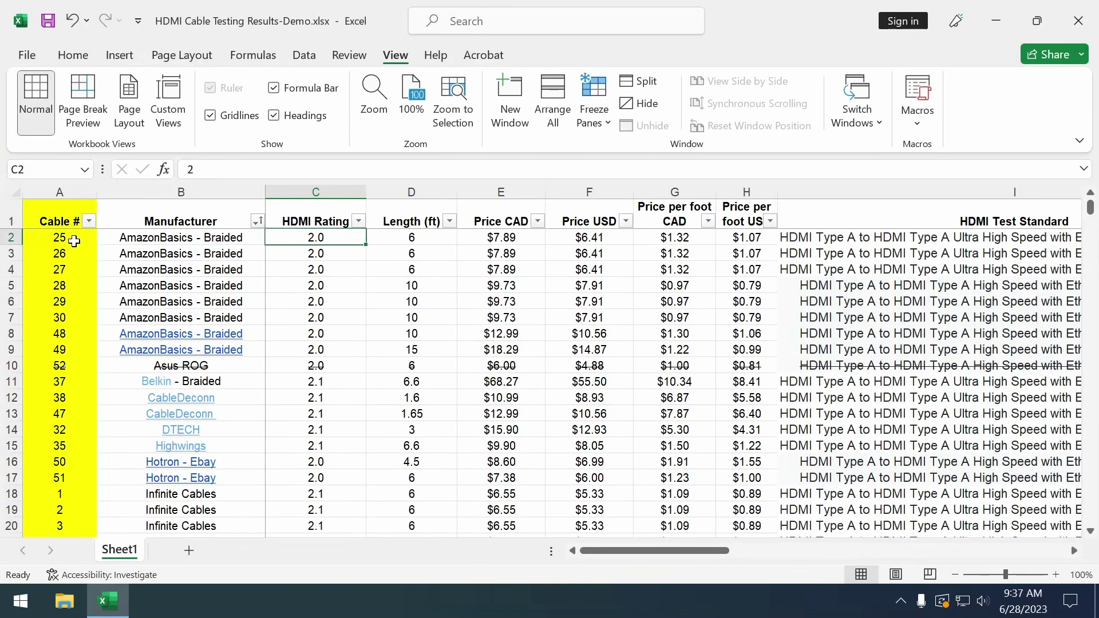
Point out columns A and B and header row 1 as the frozen area bounded by cell C2
left_click(59, 192)
left_click(181, 192)
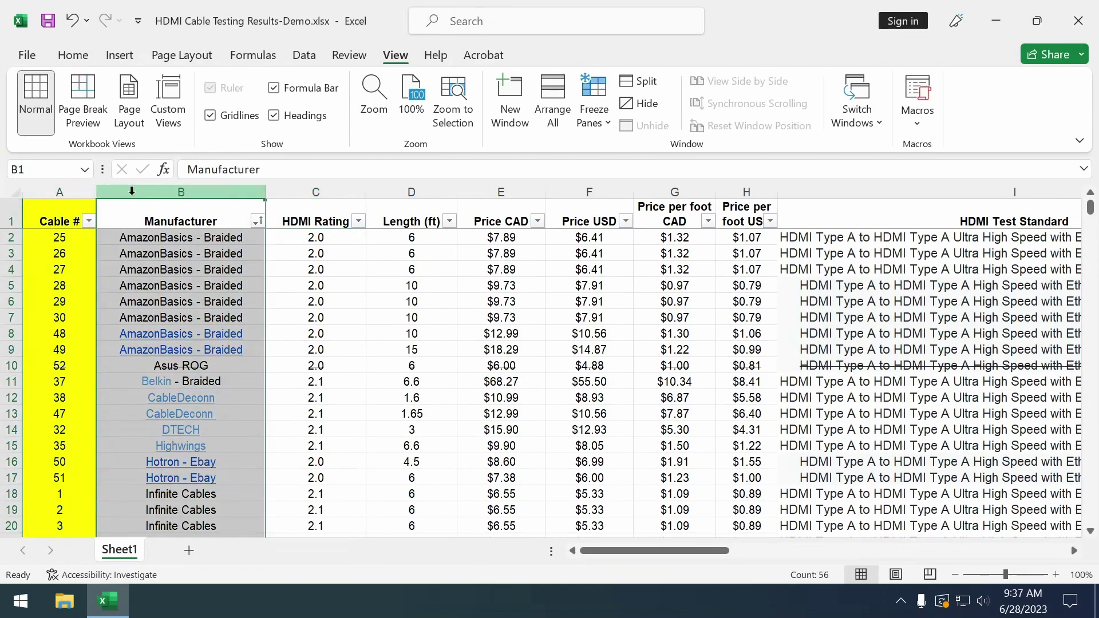
left_click(310, 238)
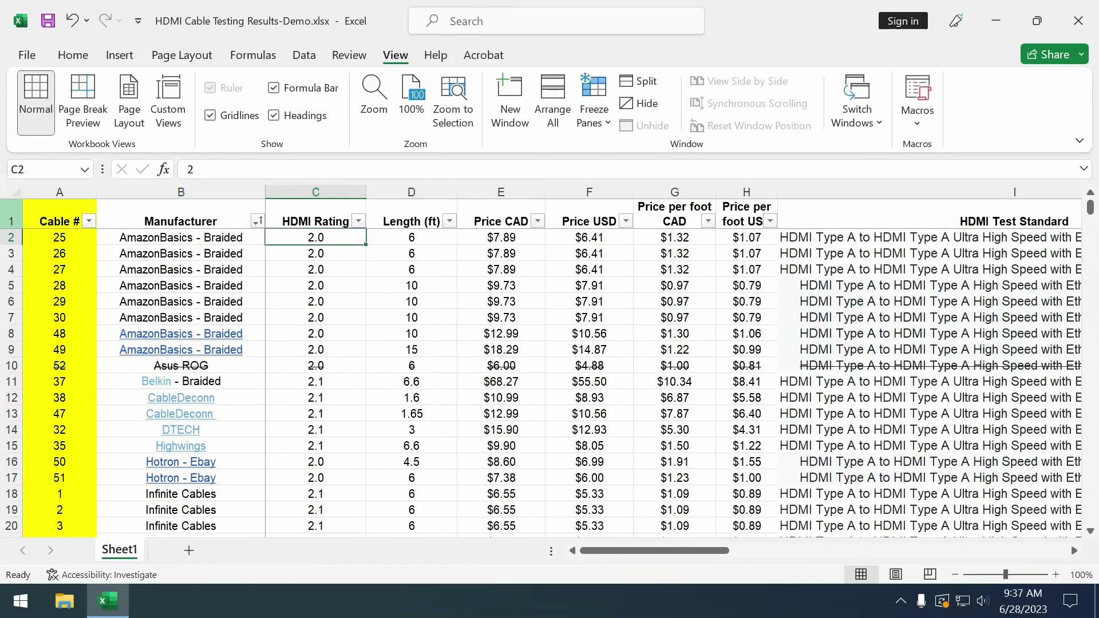
left_click(9, 213)
left_click(413, 314)
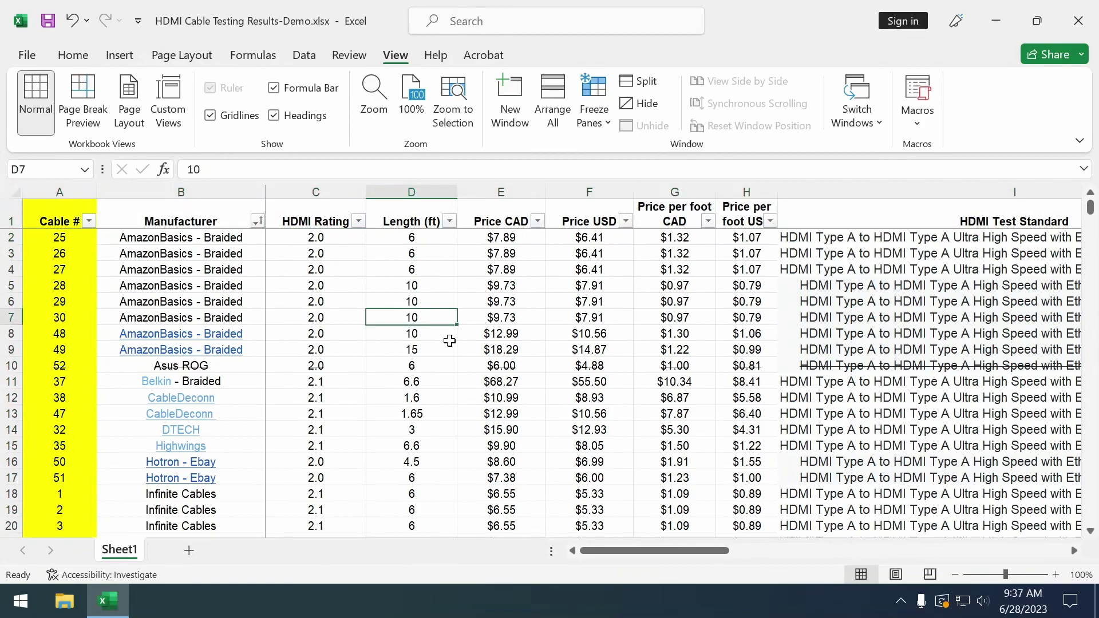
Match the failed cables' Pass/Fail results to their frozen Cable # and Manufacturer entries while moving down and across the sheet
scroll(453, 333, "down", 4)
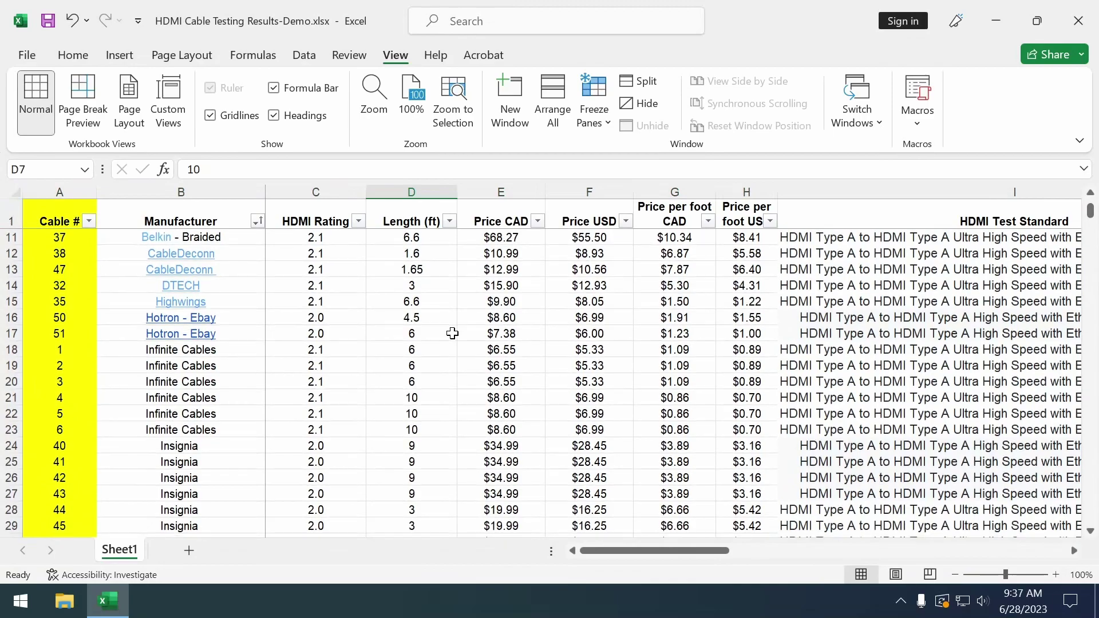
scroll(452, 333, "down", 1)
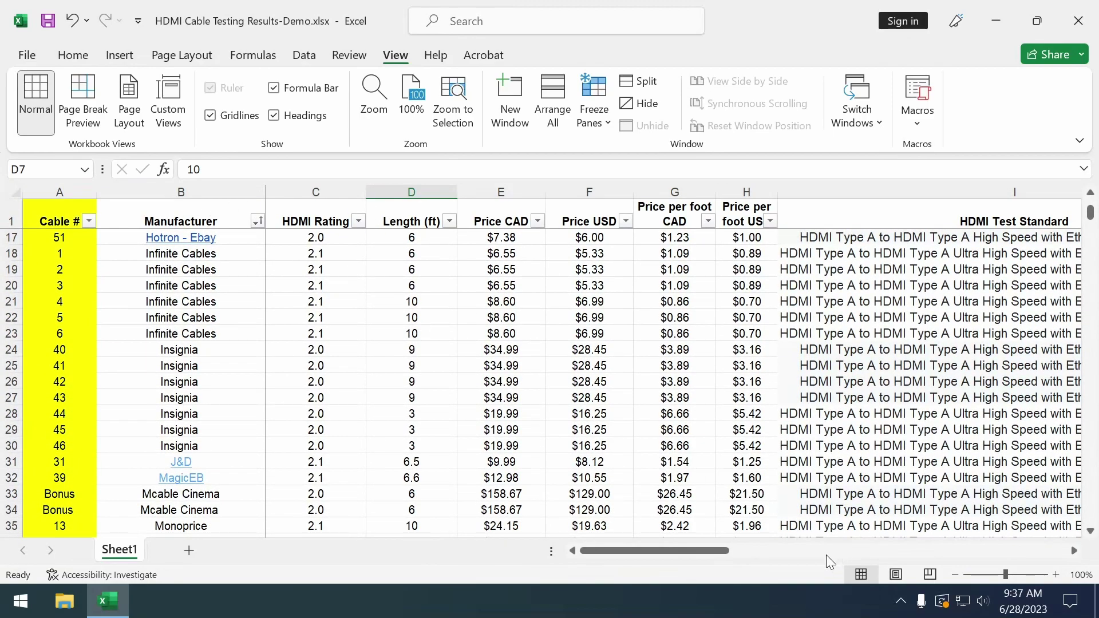
left_click_drag(613, 560, 748, 559)
scroll(750, 559, "up", 2)
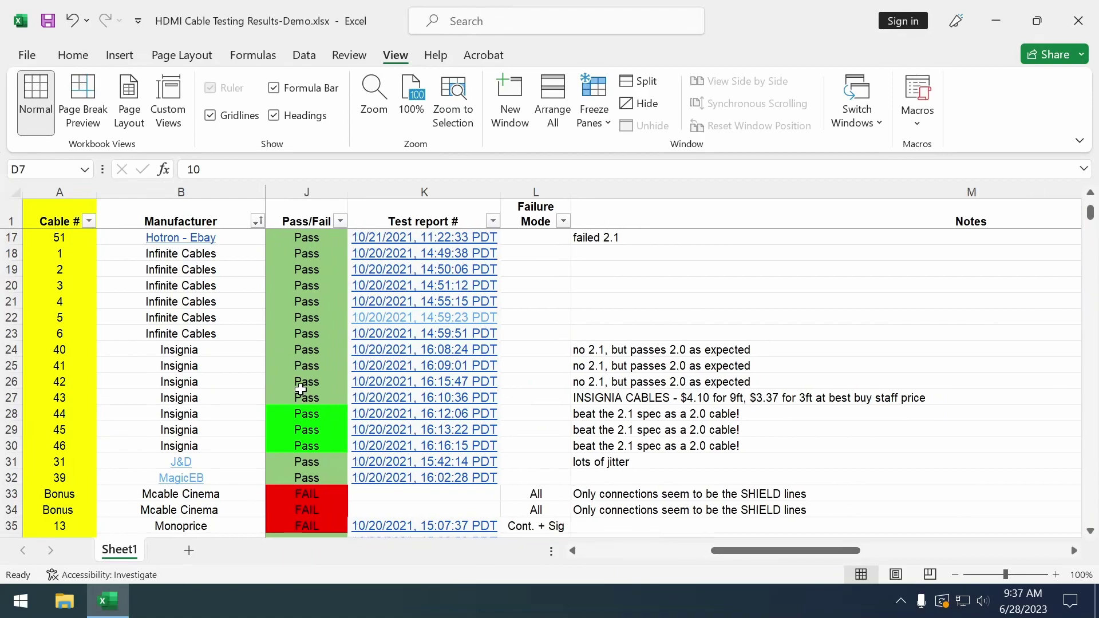
scroll(300, 389, "up", 1)
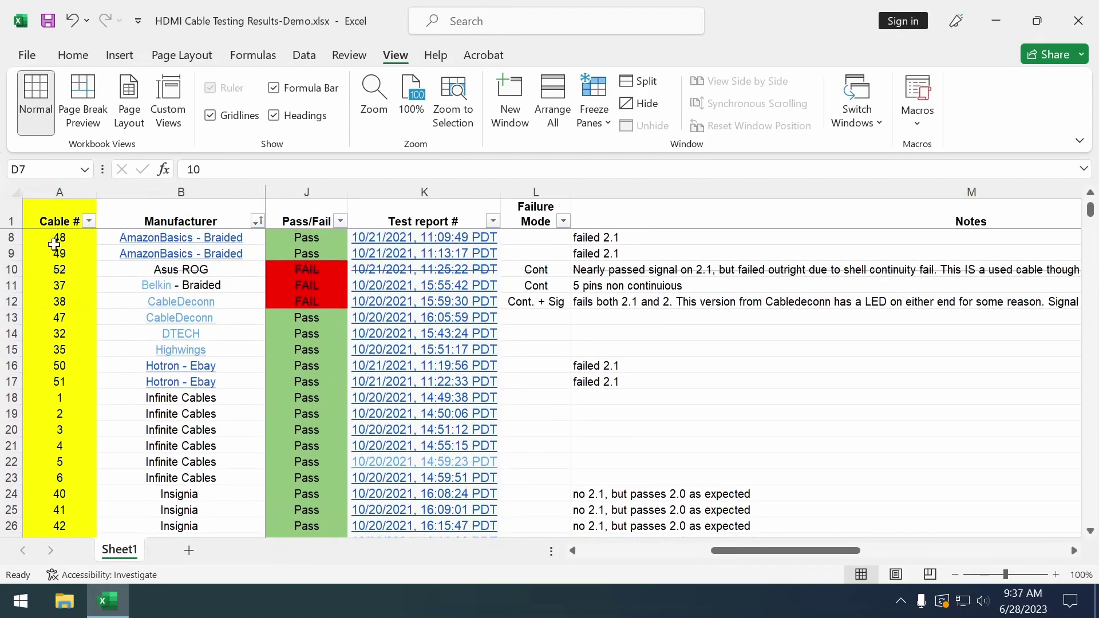
left_click(311, 273)
left_click(309, 297)
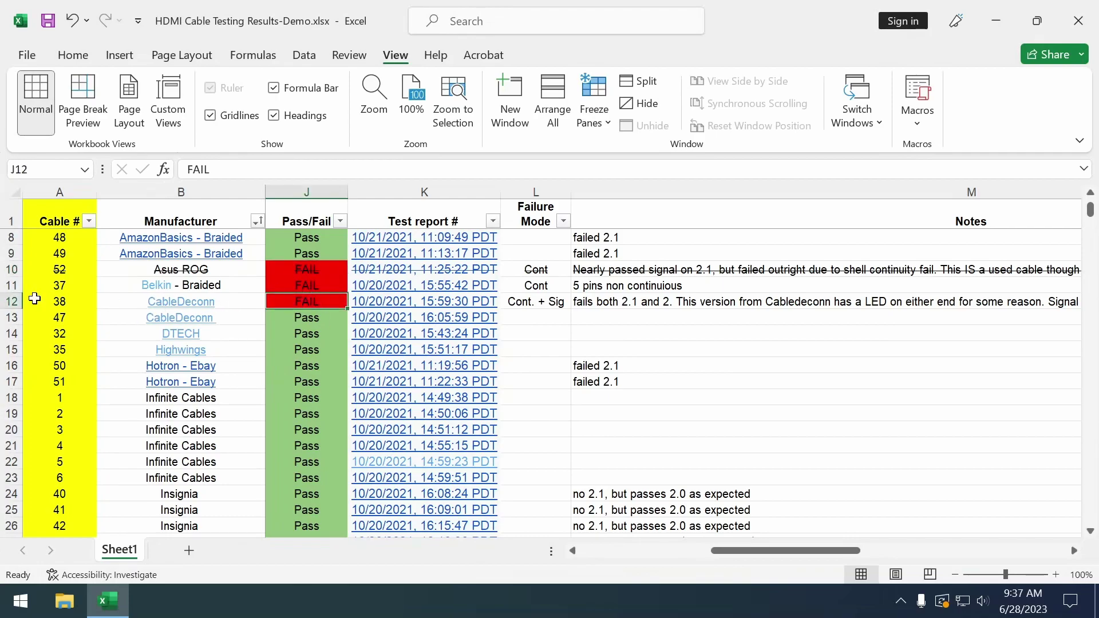
left_click_drag(745, 550, 614, 550)
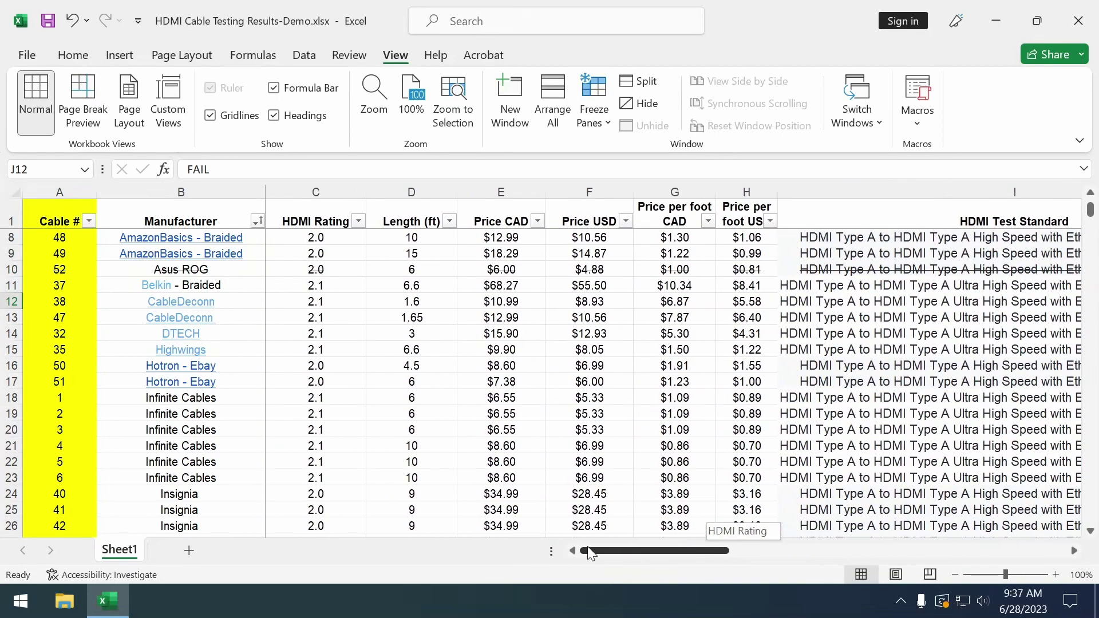
scroll(542, 437, "up", 2)
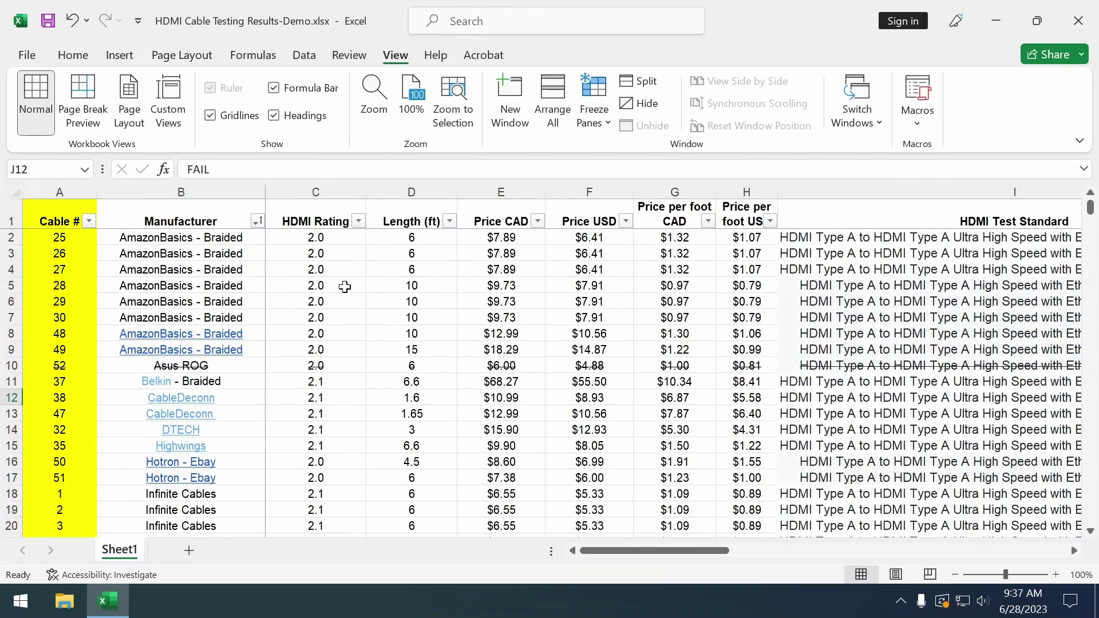